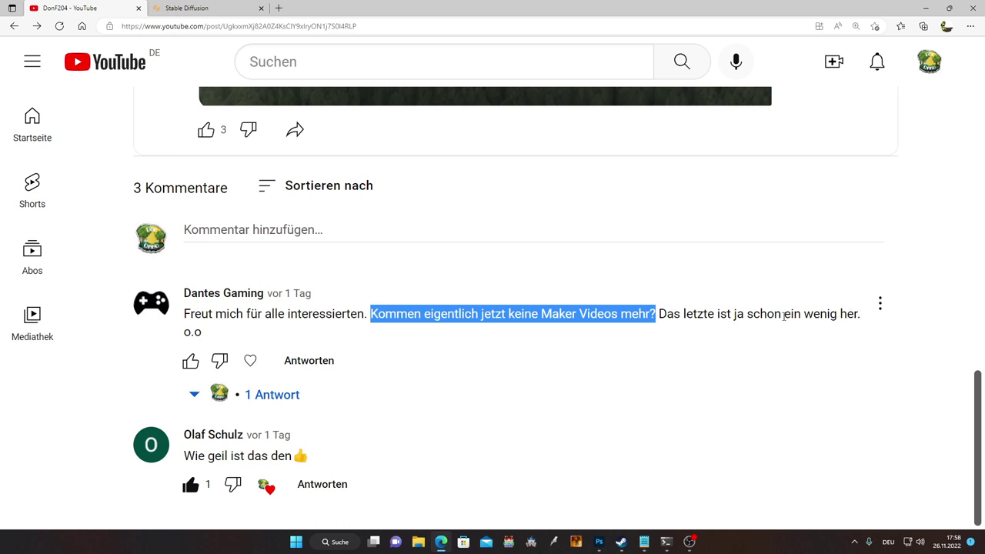
# - Switch to the Stable Diffusion page and examine the selected RMMZ_Style-beta.ckpt checkpoint up close
pyautogui.click(666, 315)
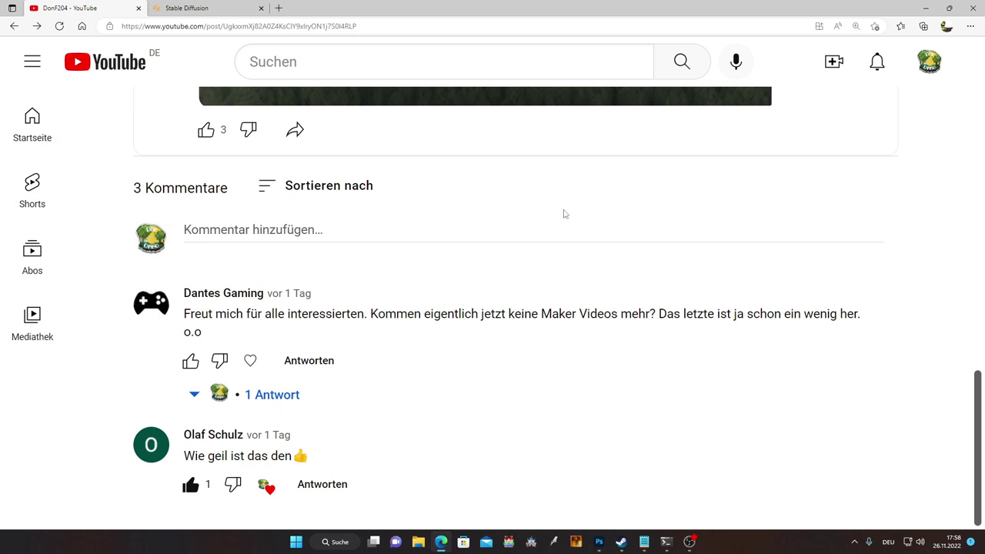
pyautogui.click(198, 9)
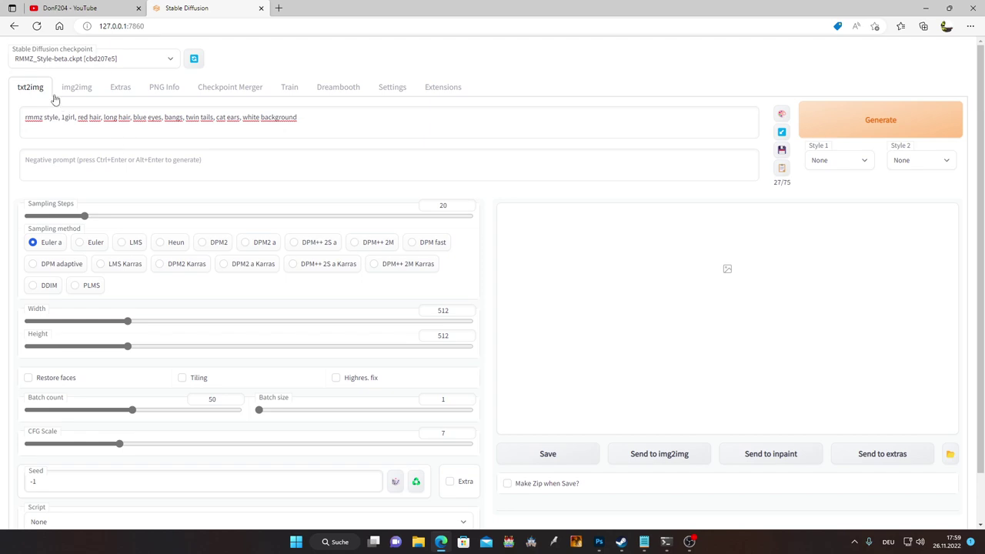
pyautogui.scroll(9, 57, 108)
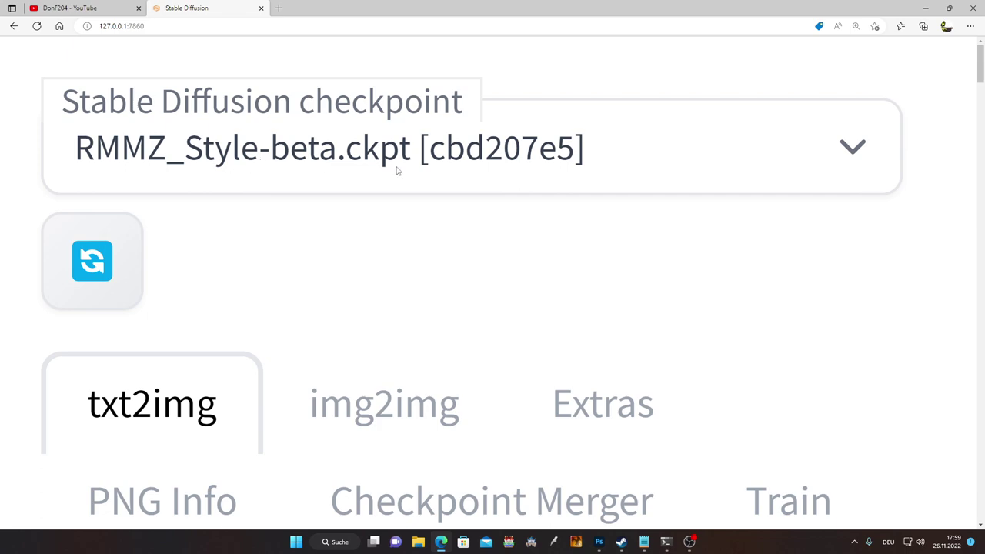
pyautogui.hotkey('ctrl', '-')
pyautogui.hotkey('ctrl', '-')
pyautogui.hotkey('ctrl', '-')
pyautogui.hotkey('ctrl', '-')
pyautogui.hotkey('ctrl', '-')
pyautogui.hotkey('ctrl', '-')
pyautogui.hotkey('ctrl', '-')
pyautogui.hotkey('ctrl', '-')
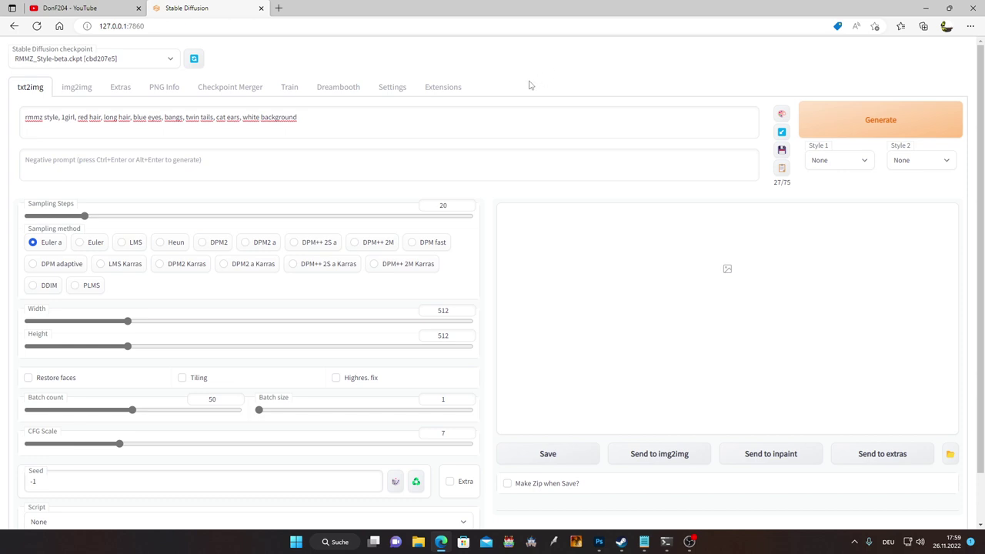
# - Generate the image batch with 40 sampling steps and a CFG scale of 11, checking its progress in the command console
pyautogui.click(143, 218)
pyautogui.moveTo(152, 446); pyautogui.dragTo(179, 445)
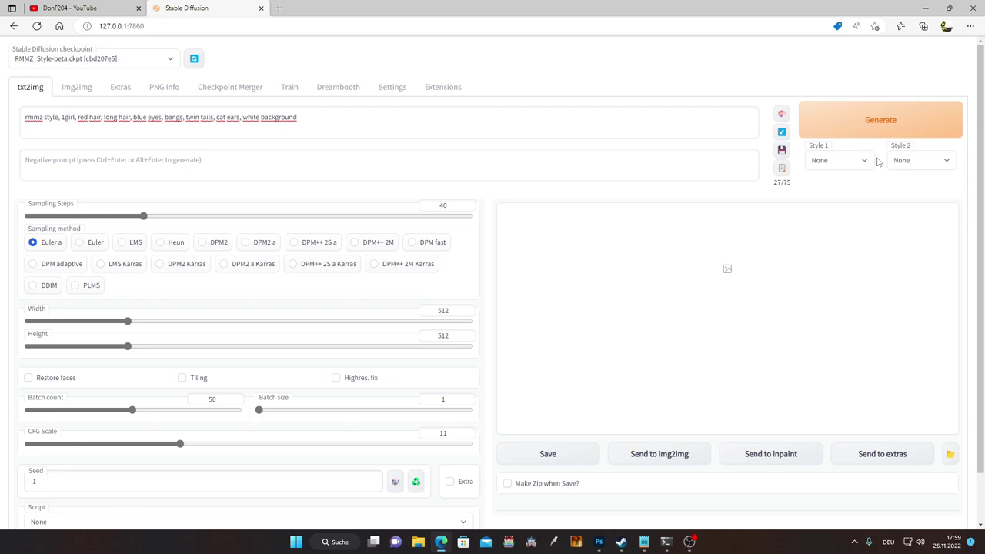
pyautogui.click(865, 118)
pyautogui.click(667, 541)
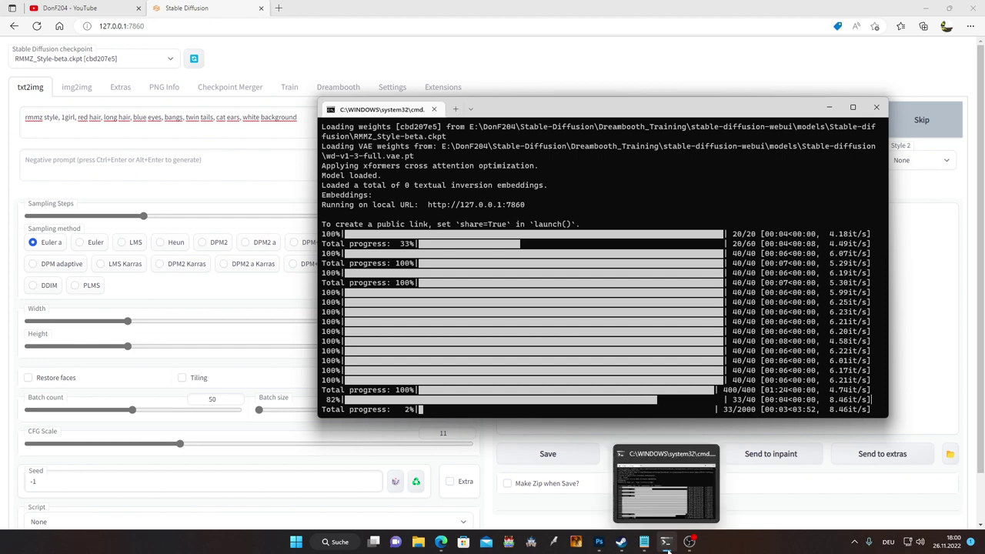
pyautogui.click(667, 550)
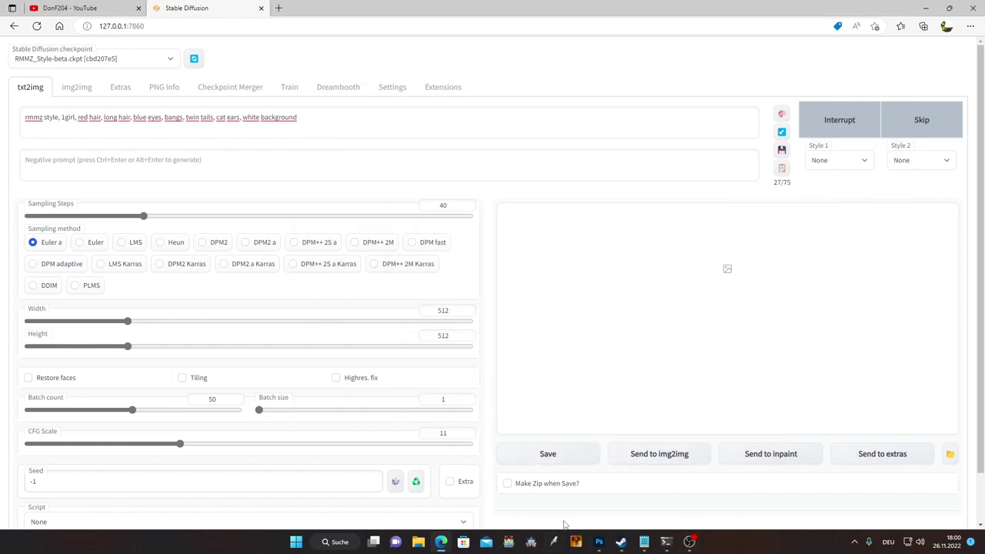
# - Switch to Steam to look through the RPG Maker offers, and bring up the Steamkey note in the text editor
pyautogui.moveTo(623, 543)
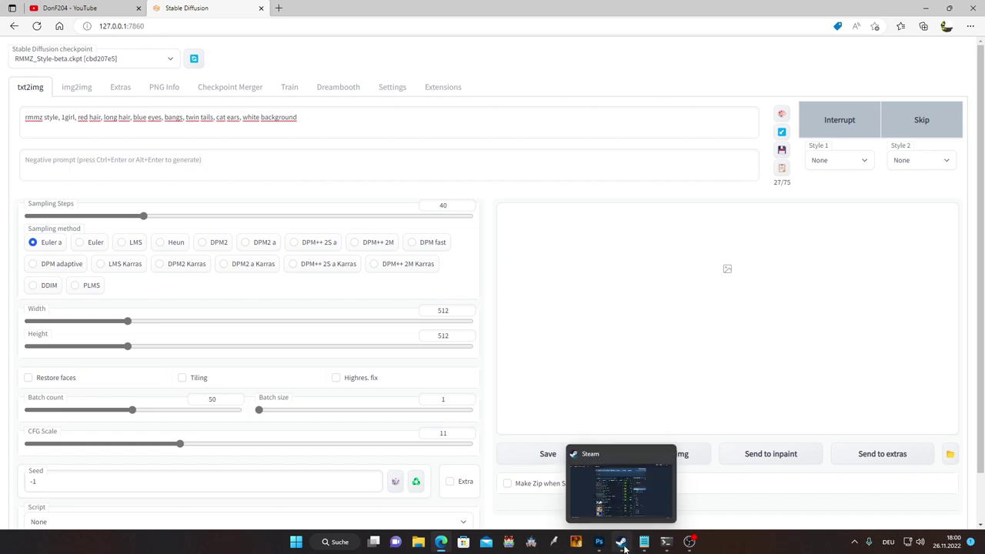
pyautogui.click(637, 499)
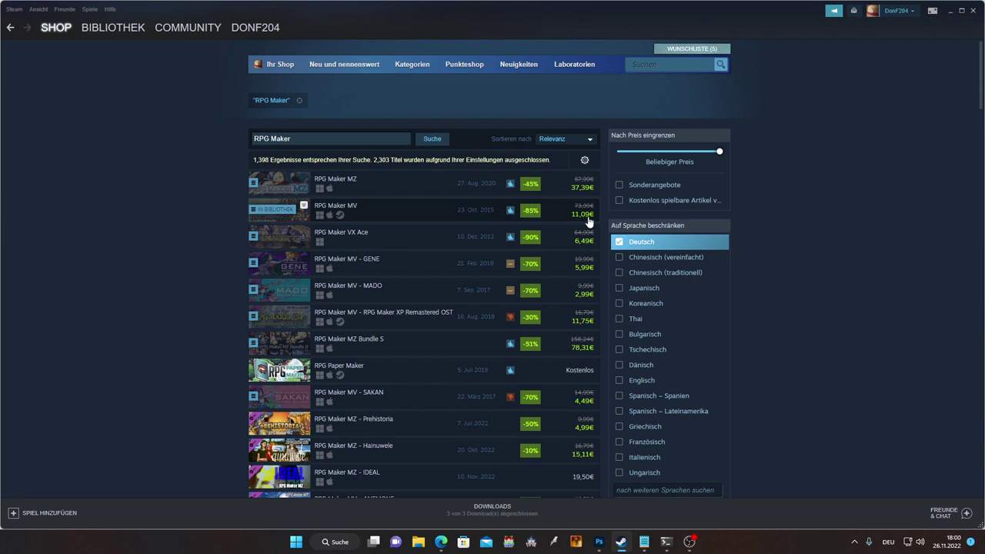
pyautogui.moveTo(589, 221)
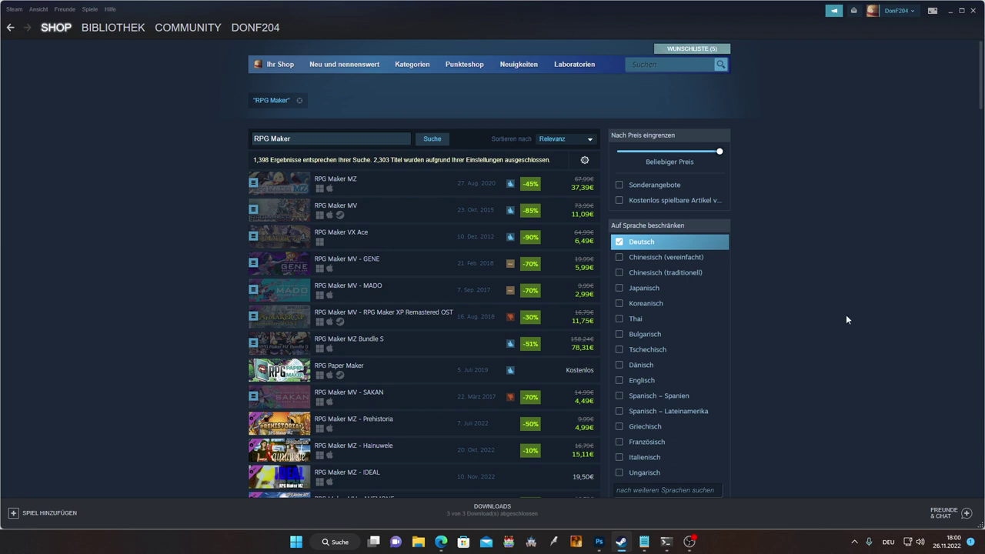
pyautogui.scroll(-2, 844, 322)
pyautogui.scroll(-1, 839, 318)
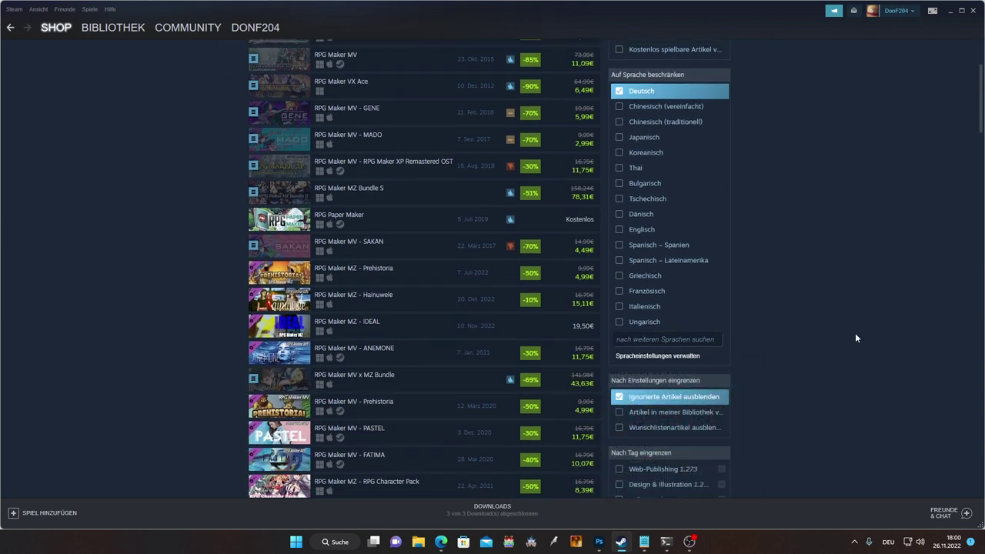
pyautogui.scroll(3, 853, 332)
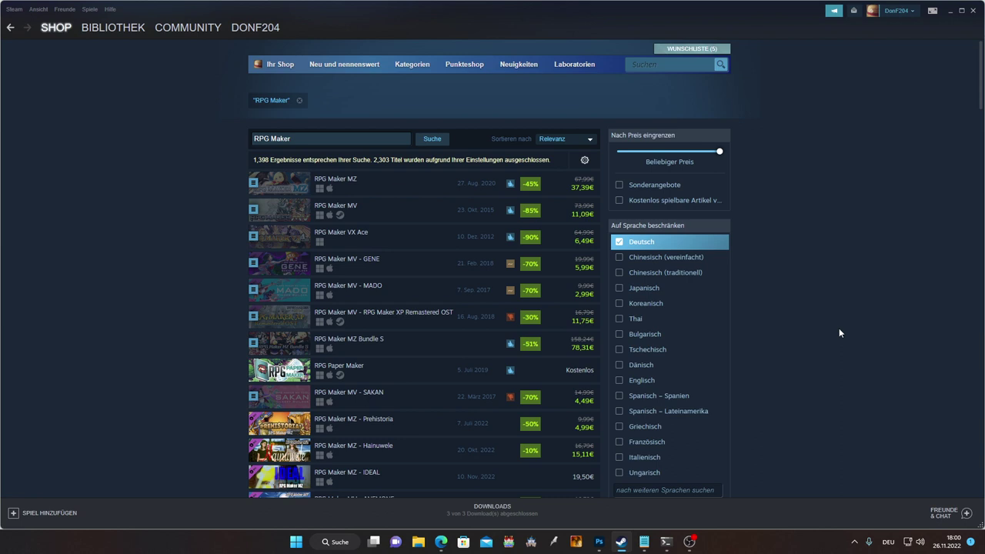
pyautogui.click(644, 542)
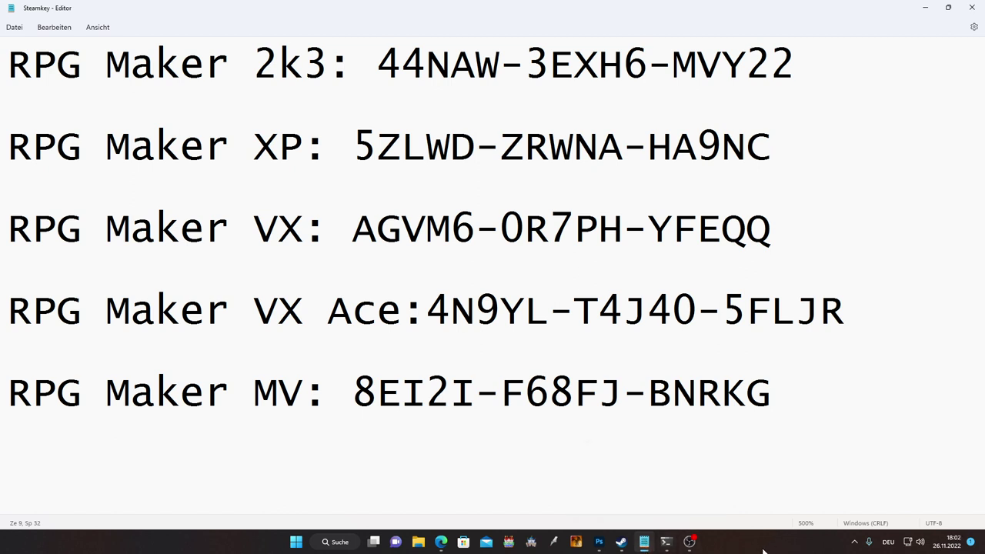
# - Return to the Steam shop, search for RPG Maker Unite and open its store page
pyautogui.click(621, 542)
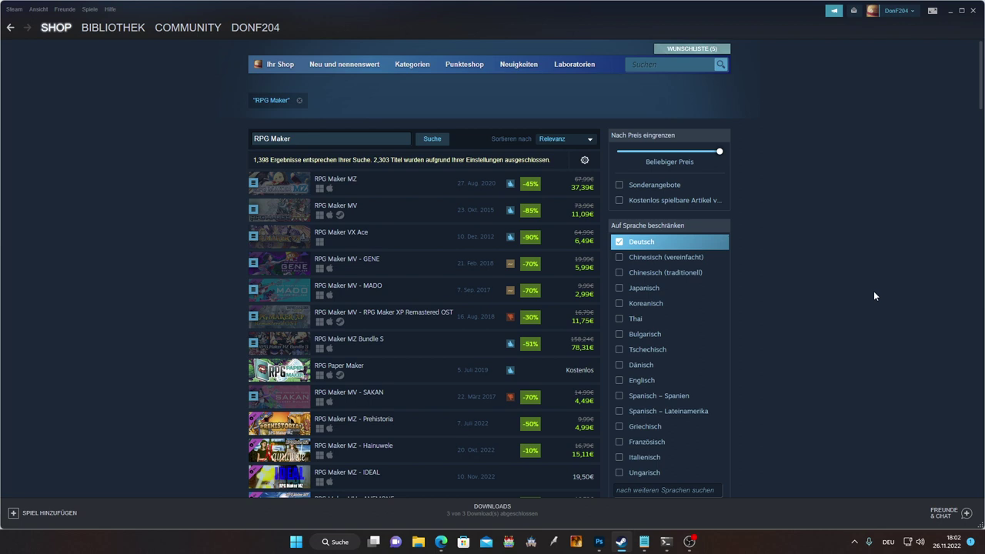
pyautogui.click(342, 139)
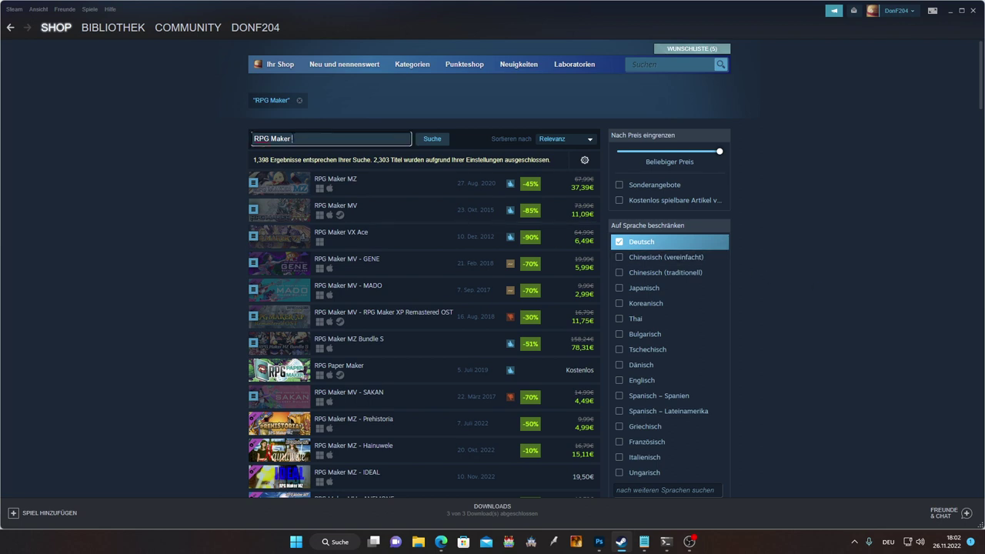
pyautogui.write('unite')
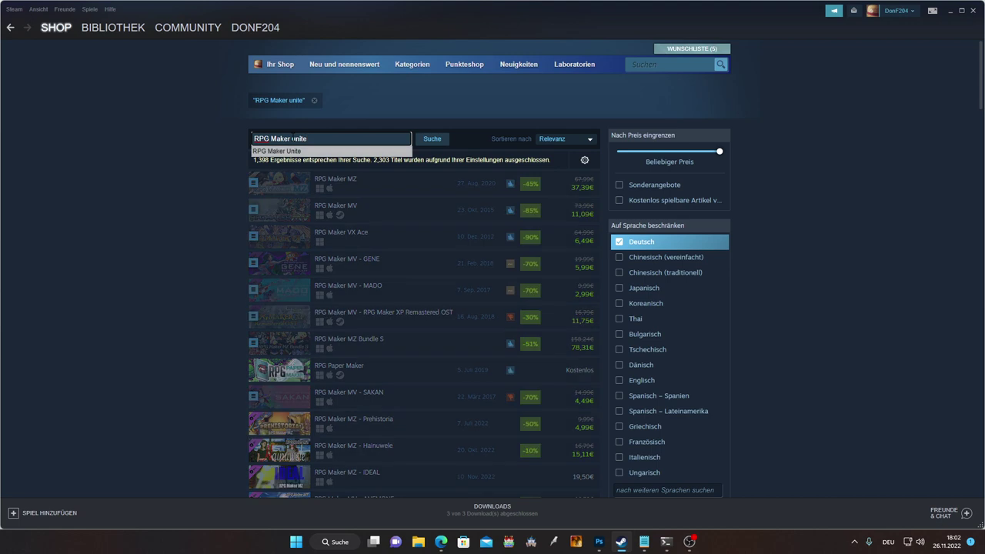
pyautogui.click(295, 151)
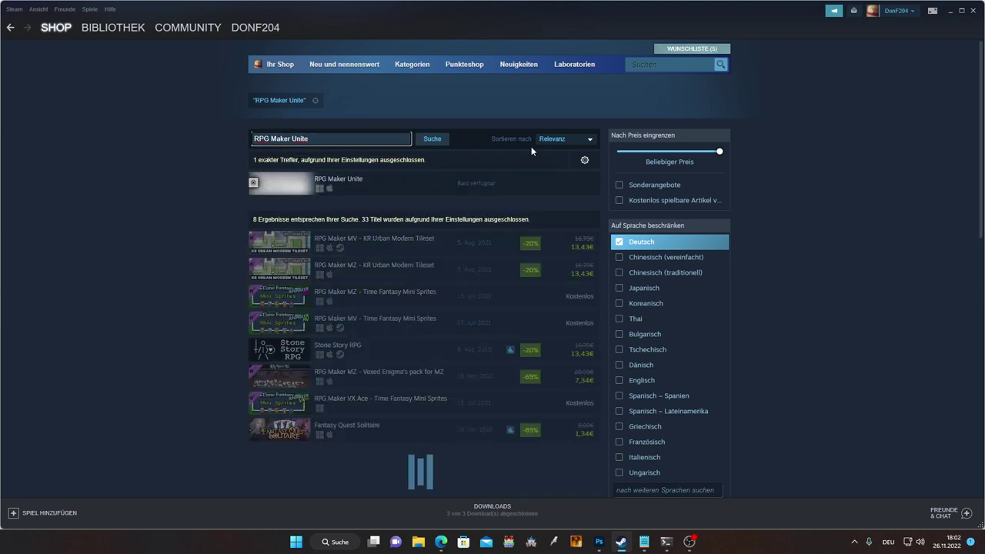
pyautogui.click(381, 185)
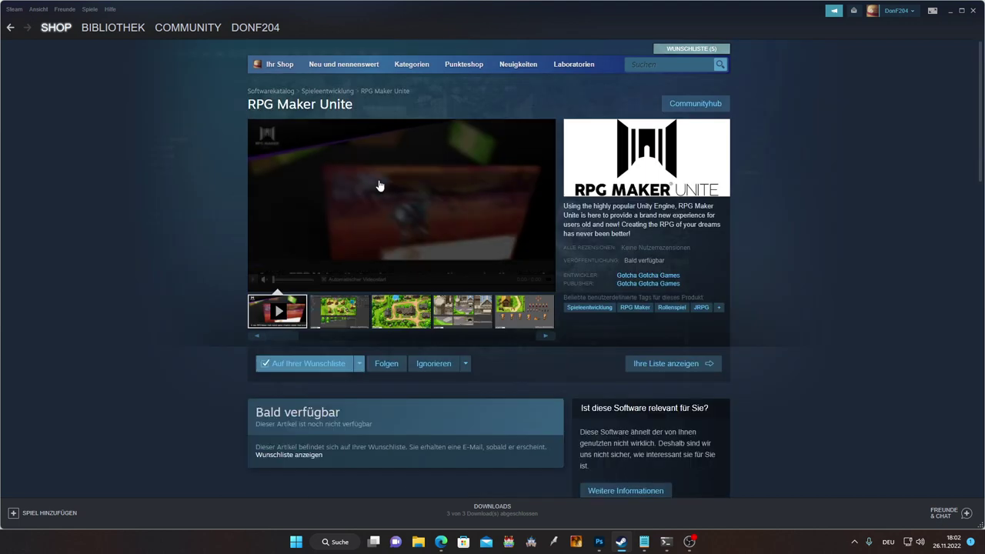
# - Stop the RPG Maker Unite trailer and view the product screenshots in the gallery
pyautogui.click(252, 280)
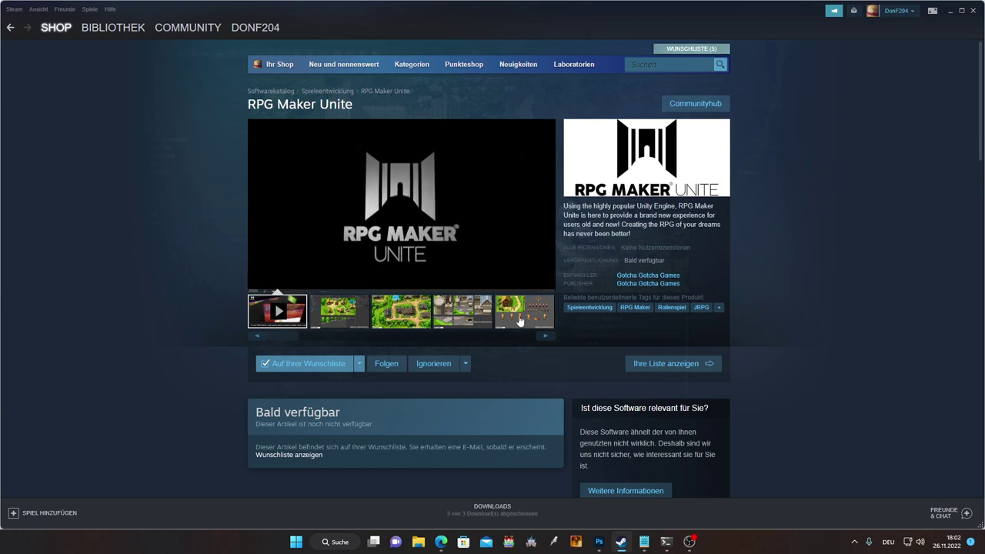
pyautogui.click(346, 319)
pyautogui.click(396, 316)
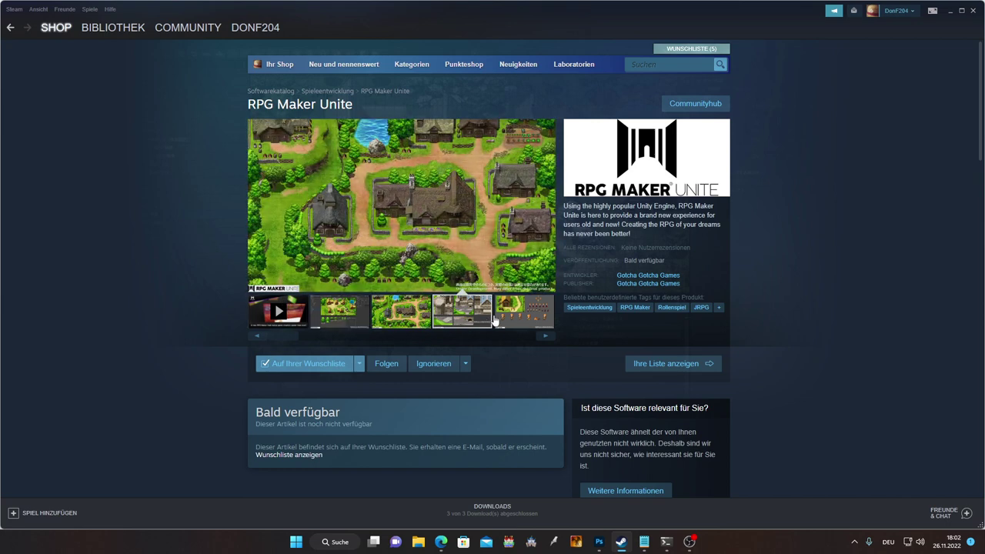
pyautogui.click(515, 319)
pyautogui.click(363, 323)
# - Look through the announcements, software description and system requirements on the RPG Maker Unite store page
pyautogui.scroll(-3, 350, 223)
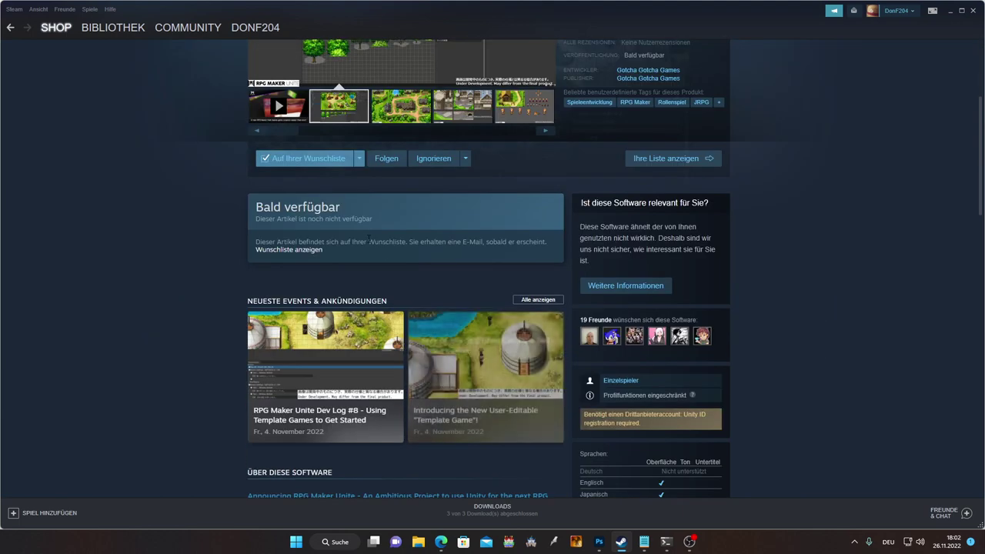
pyautogui.scroll(2, 192, 212)
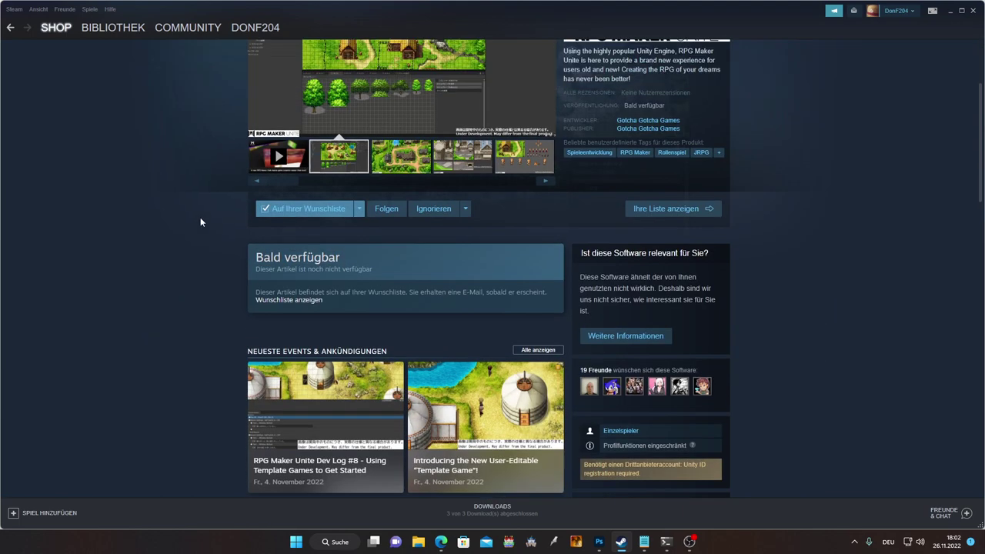
pyautogui.scroll(2, 205, 223)
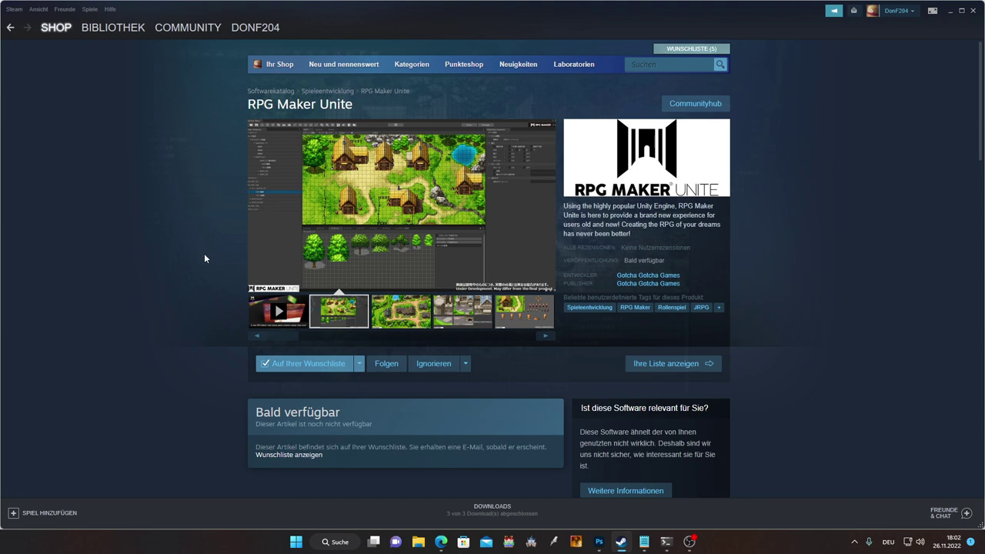
pyautogui.scroll(-6, 205, 257)
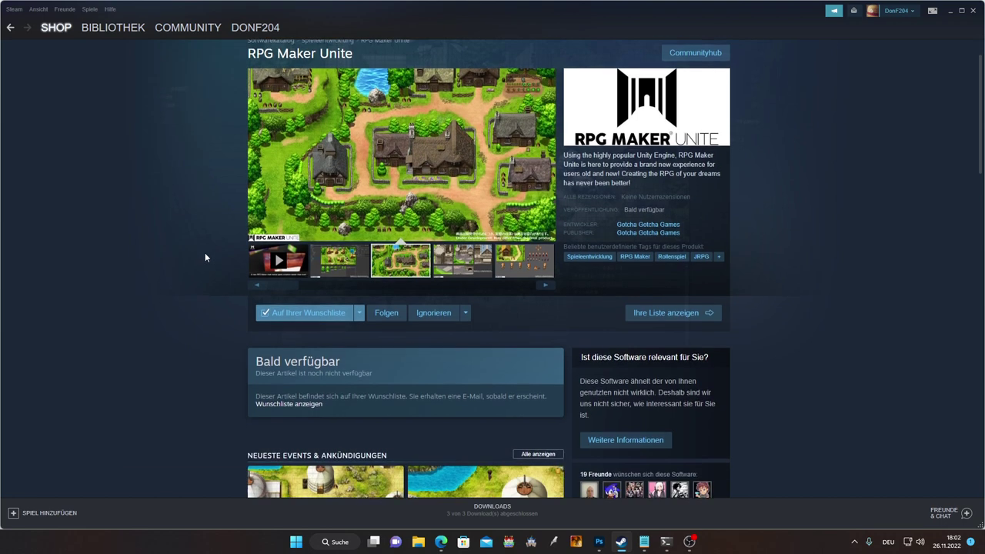
pyautogui.scroll(-6, 205, 261)
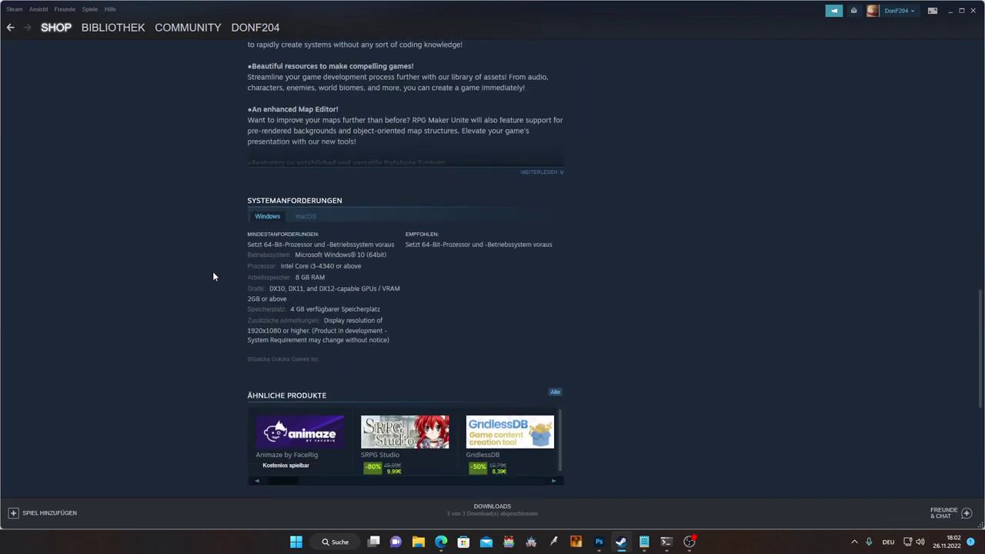
pyautogui.scroll(13, 214, 260)
pyautogui.scroll(2, 225, 248)
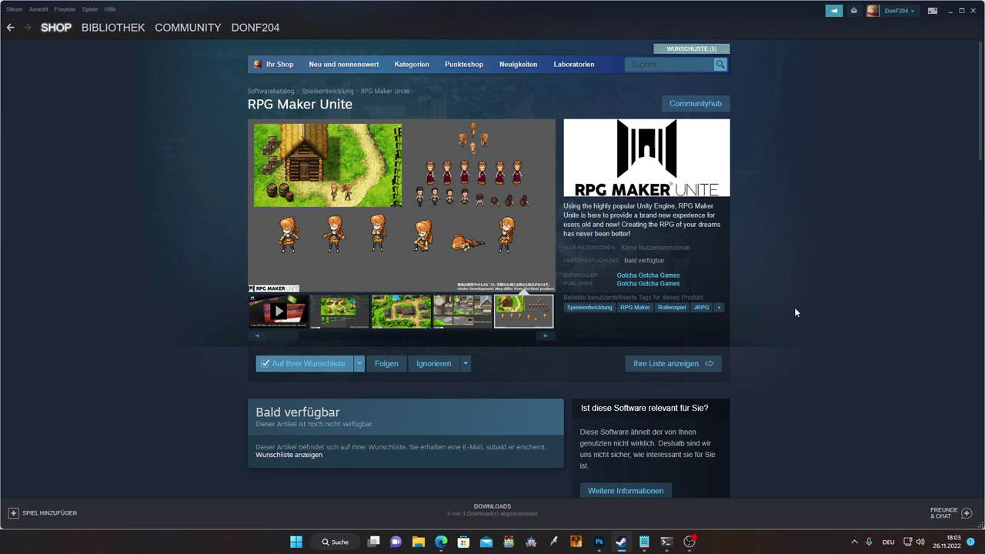
# - Put away Steam and the Steamkey note to return to Stable Diffusion, and check the dates in the November 2022 calendar
pyautogui.click(949, 12)
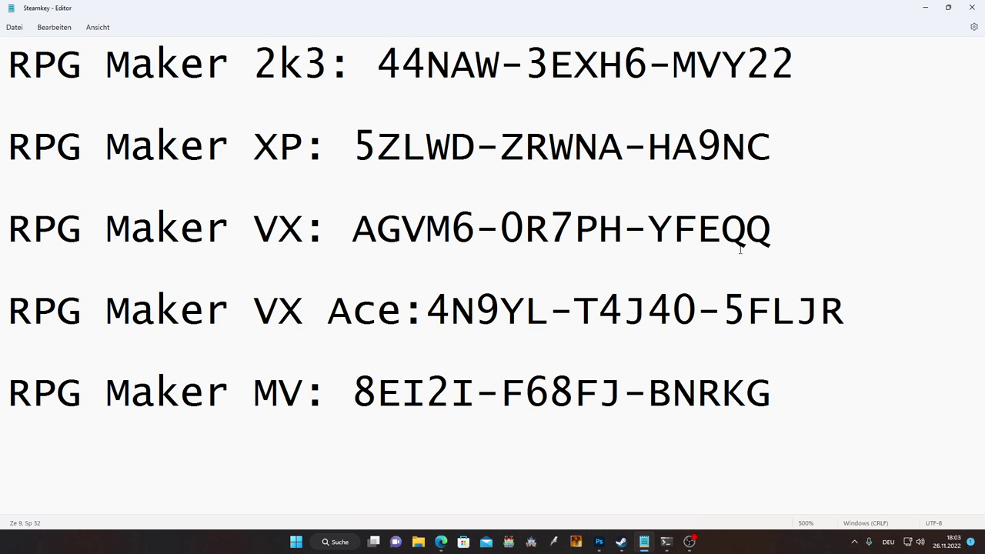
pyautogui.click(644, 544)
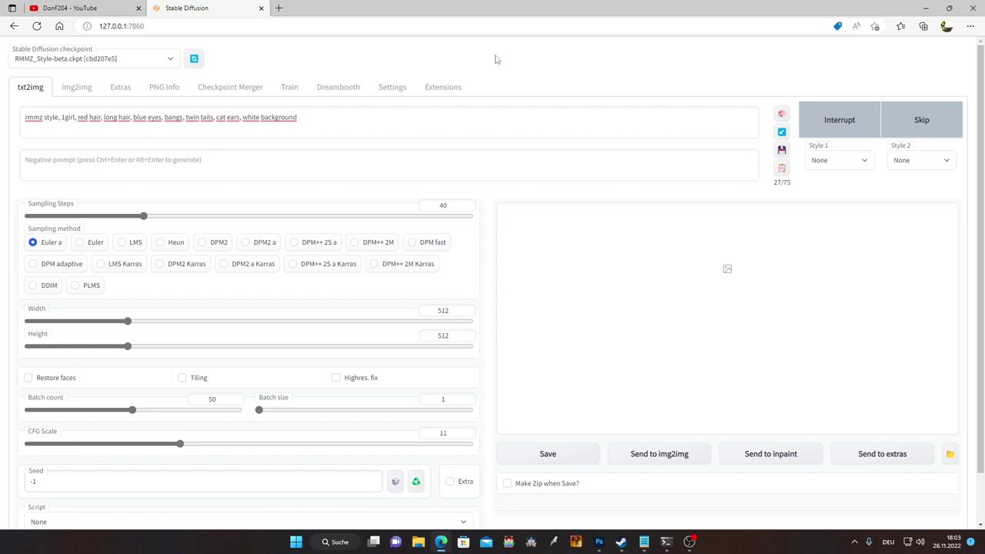
pyautogui.click(950, 545)
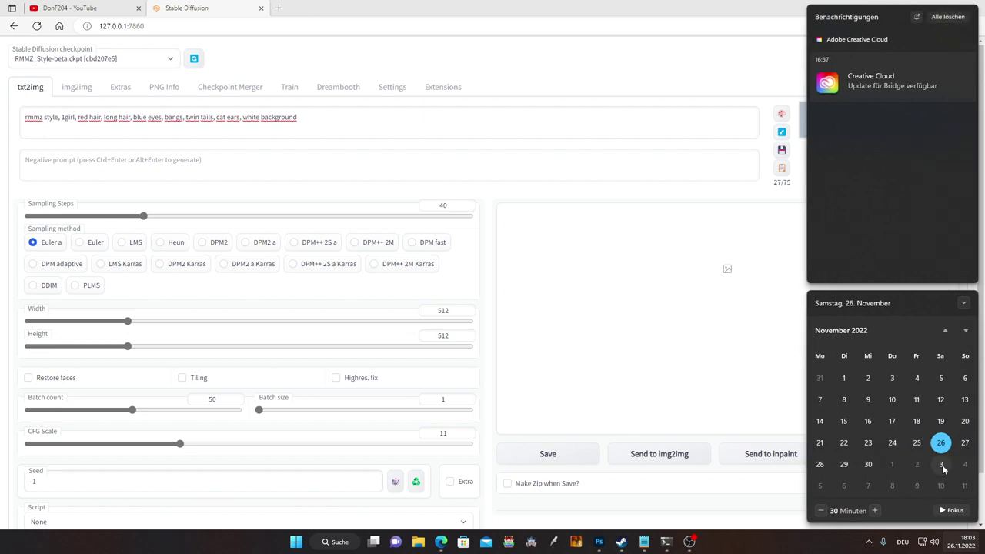
pyautogui.click(620, 68)
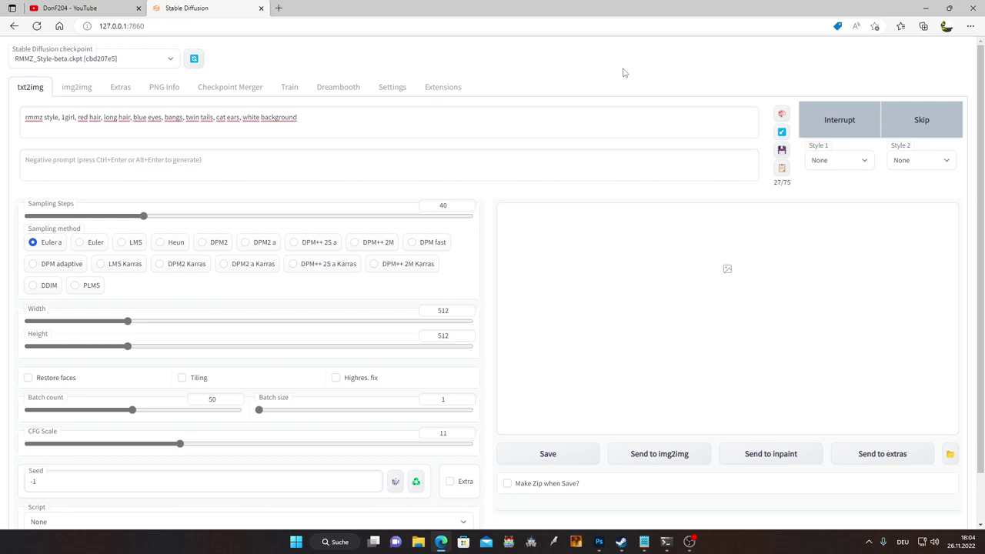
pyautogui.click(958, 541)
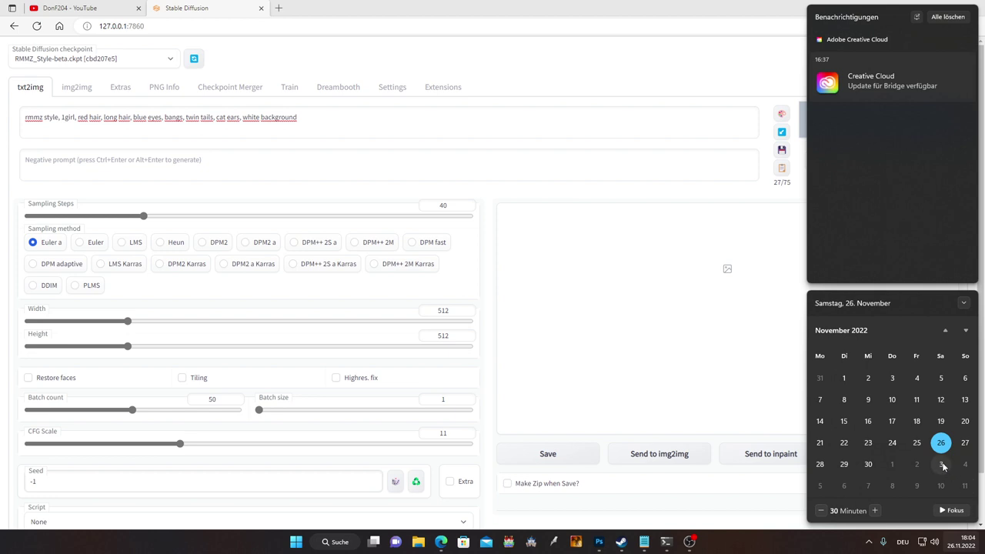
pyautogui.click(659, 92)
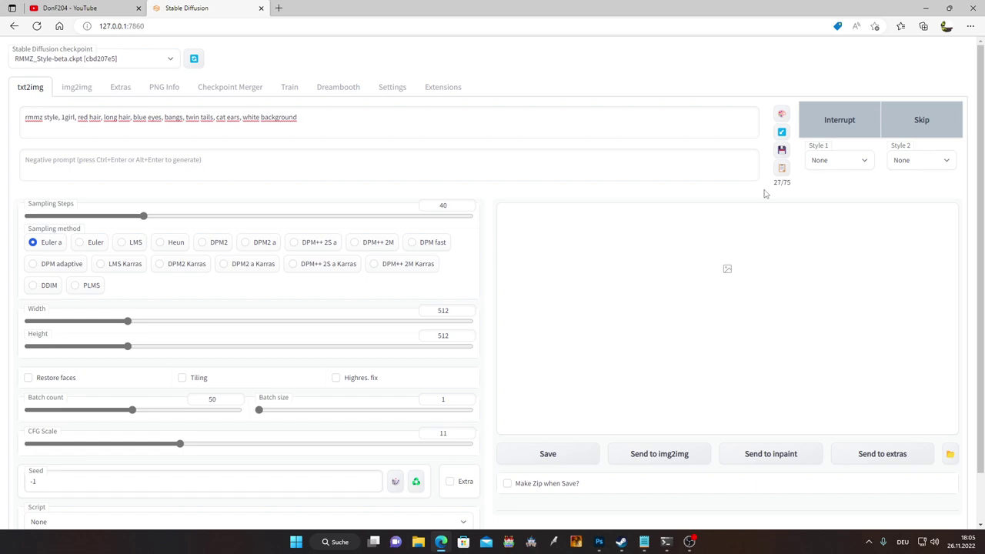
# - Check the generation progress in the command console and look through the generated red-haired cat-ear character images
pyautogui.click(667, 542)
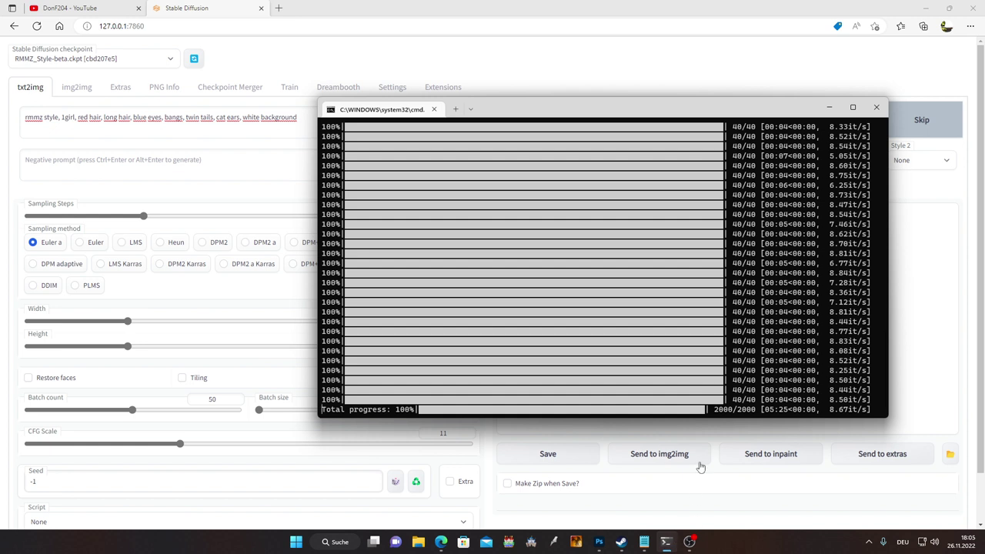
pyautogui.click(654, 71)
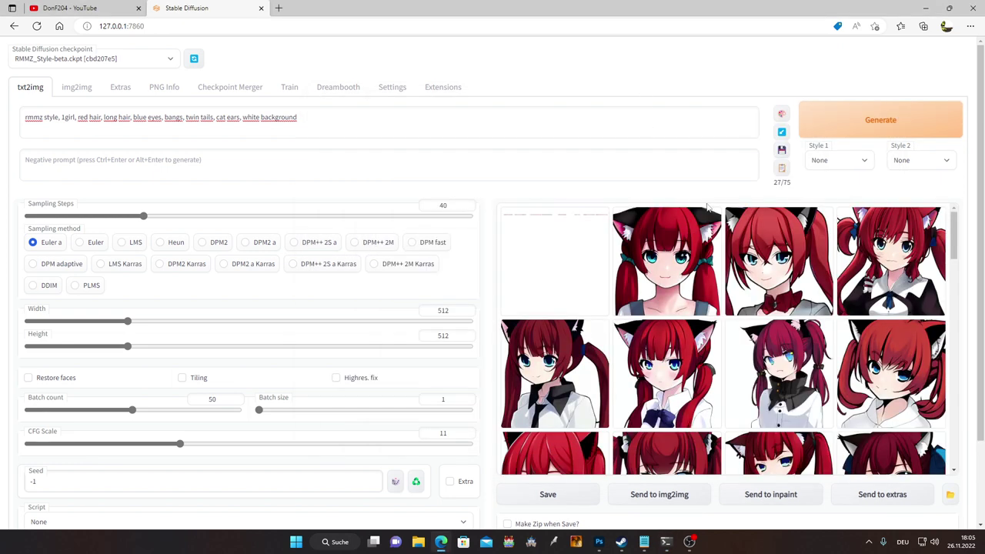
pyautogui.scroll(-5, 716, 376)
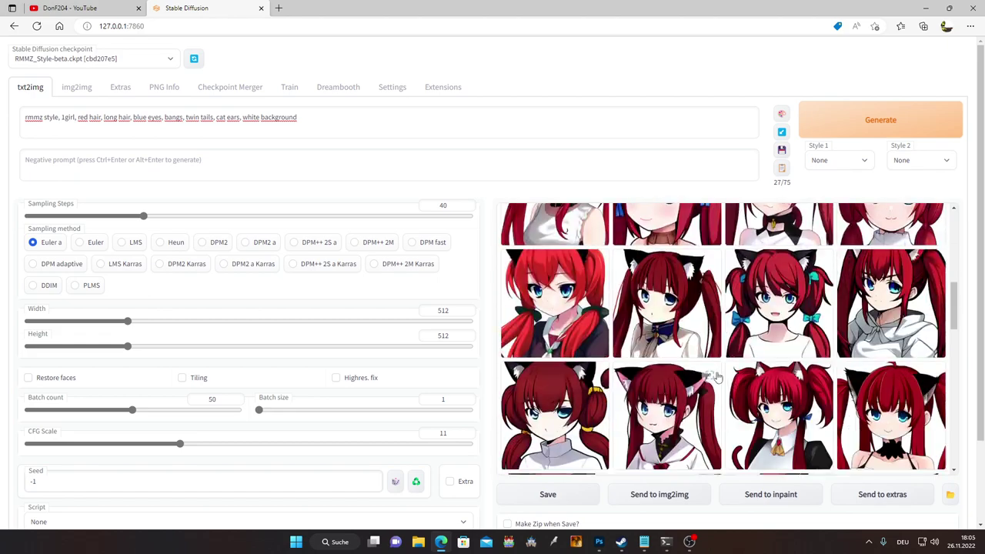
# - Look through the gallery of generated red-haired cat-ear characters from beginning to end
pyautogui.scroll(-10, 715, 376)
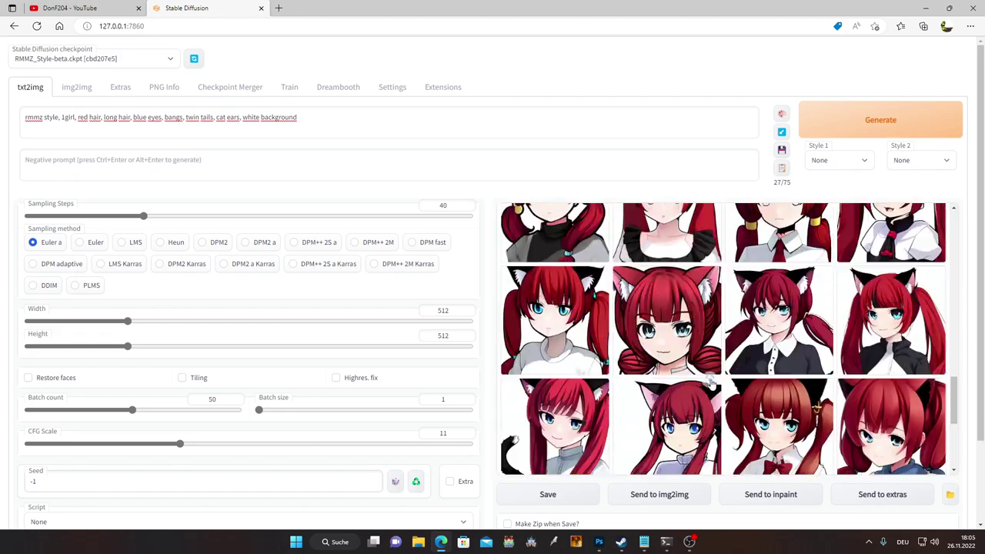
pyautogui.scroll(15, 711, 382)
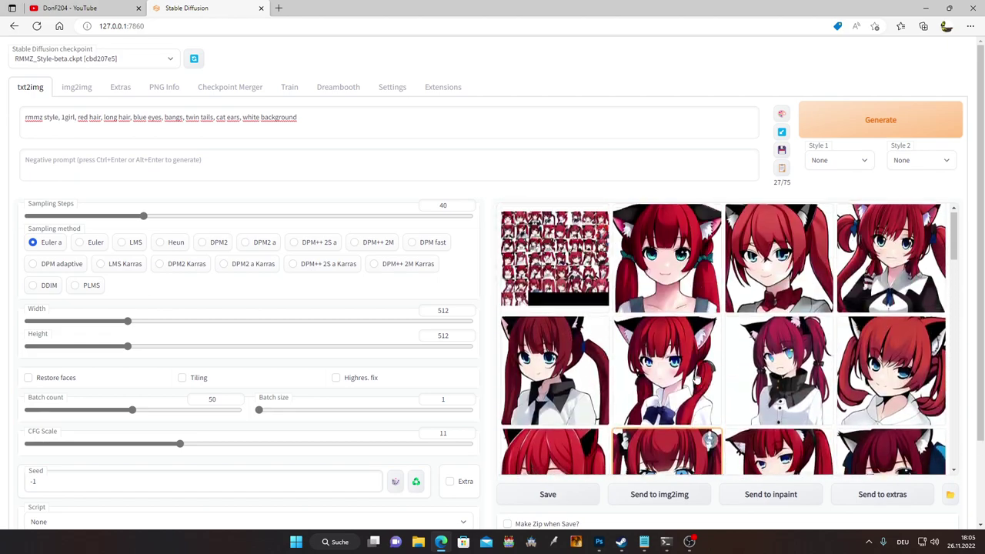
pyautogui.scroll(-3, 723, 375)
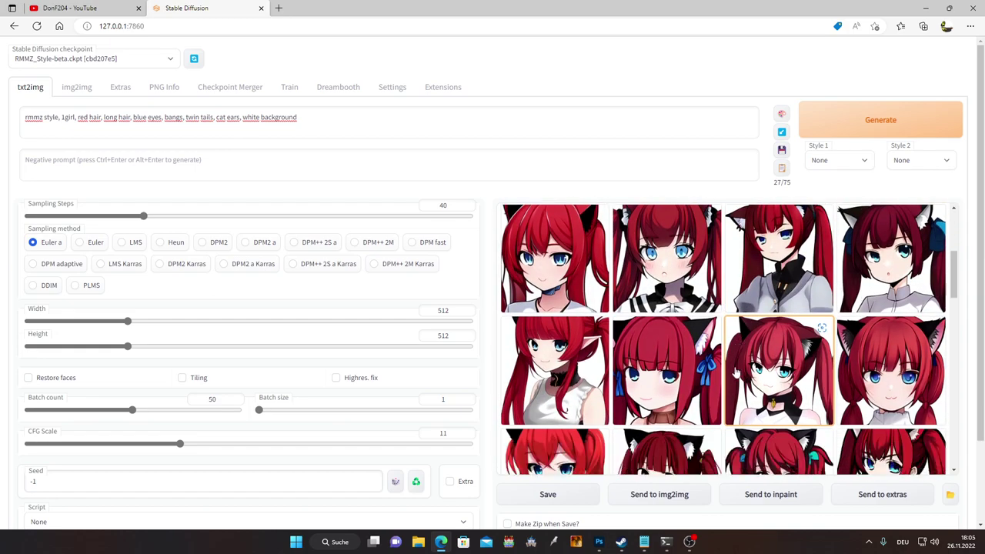
pyautogui.scroll(-6, 723, 377)
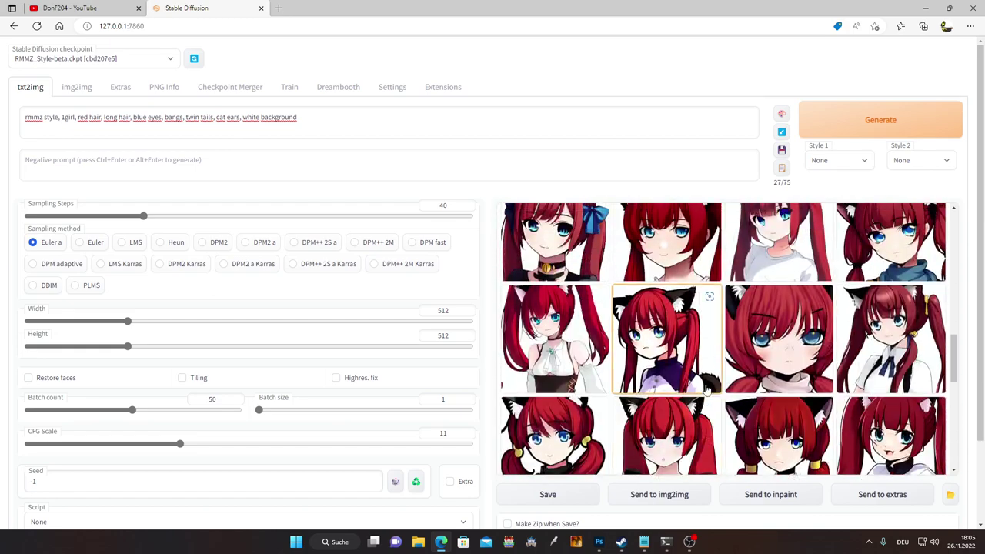
pyautogui.scroll(9, 708, 389)
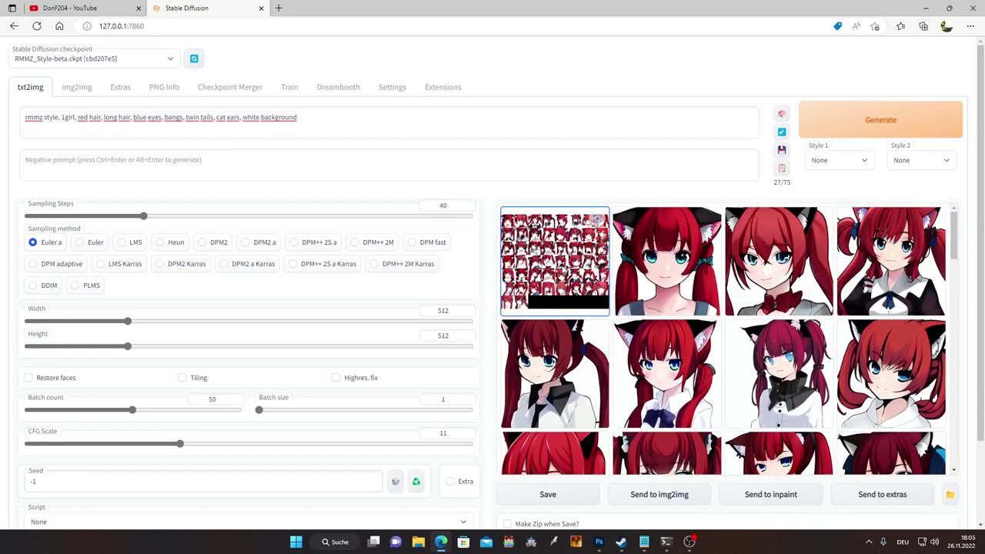
# - Enlarge the overview grid of all generated characters and open it as a full image in its own browser tab
pyautogui.click(565, 273)
pyautogui.click(705, 265)
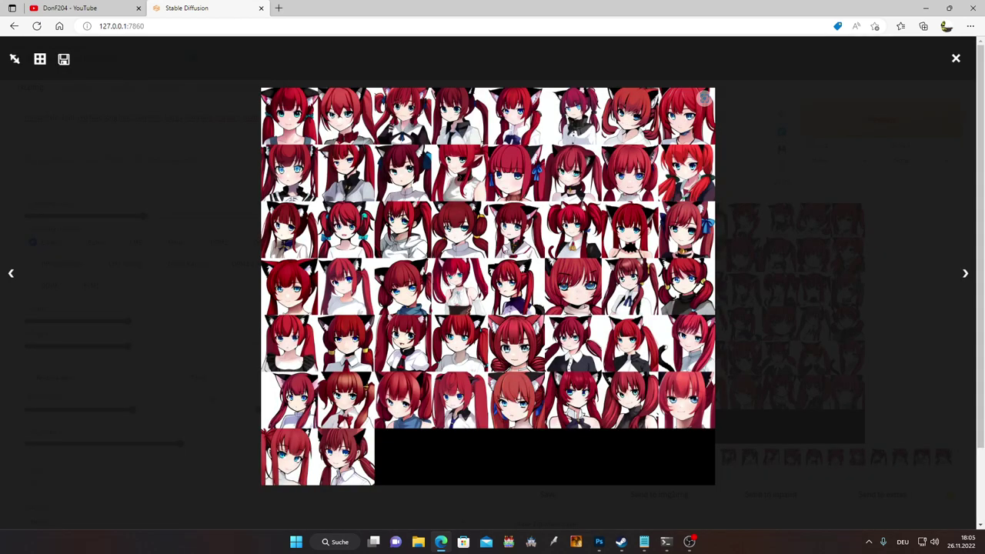
pyautogui.click(517, 236)
pyautogui.click(331, 7)
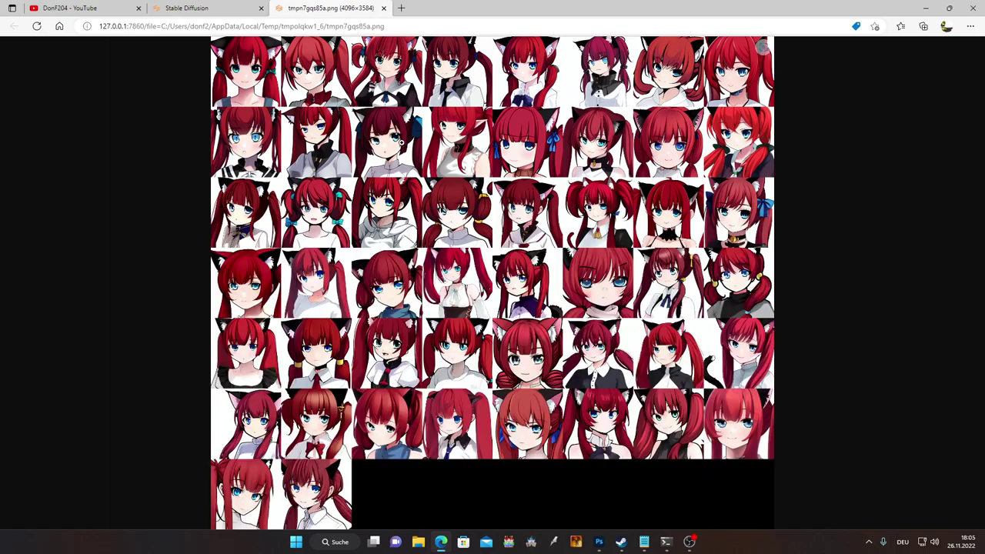
# - Magnify the overview grid to full size and examine the portraits from the top row down to the last row and back
pyautogui.click(395, 146)
pyautogui.scroll(2, 476, 279)
pyautogui.hscroll(-3, 355, 199)
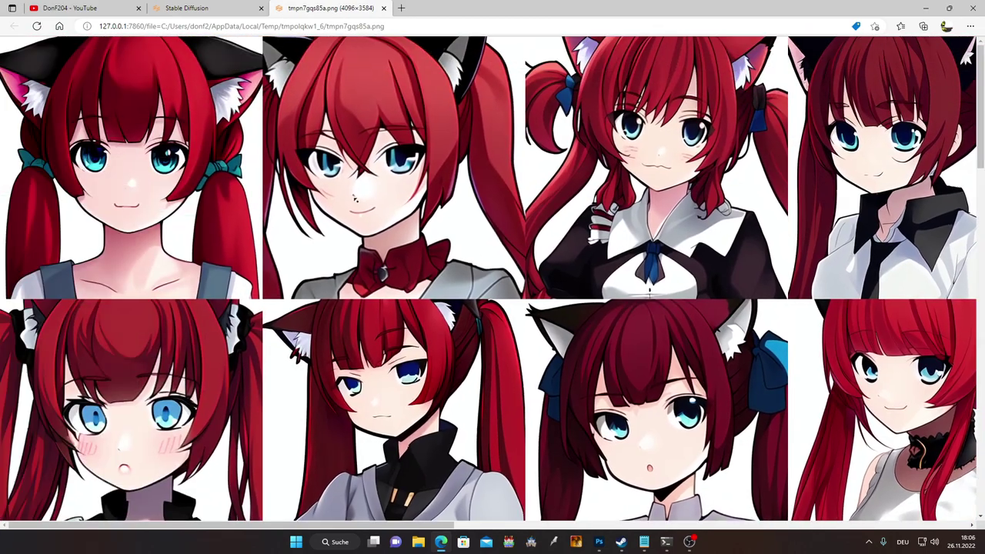
pyautogui.hscroll(10, 504, 273)
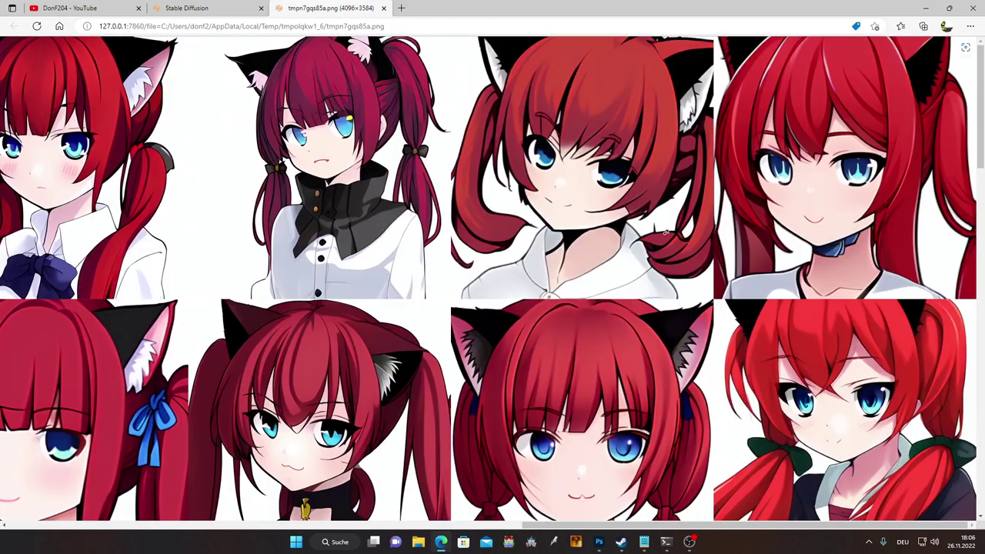
pyautogui.scroll(-20, 677, 224)
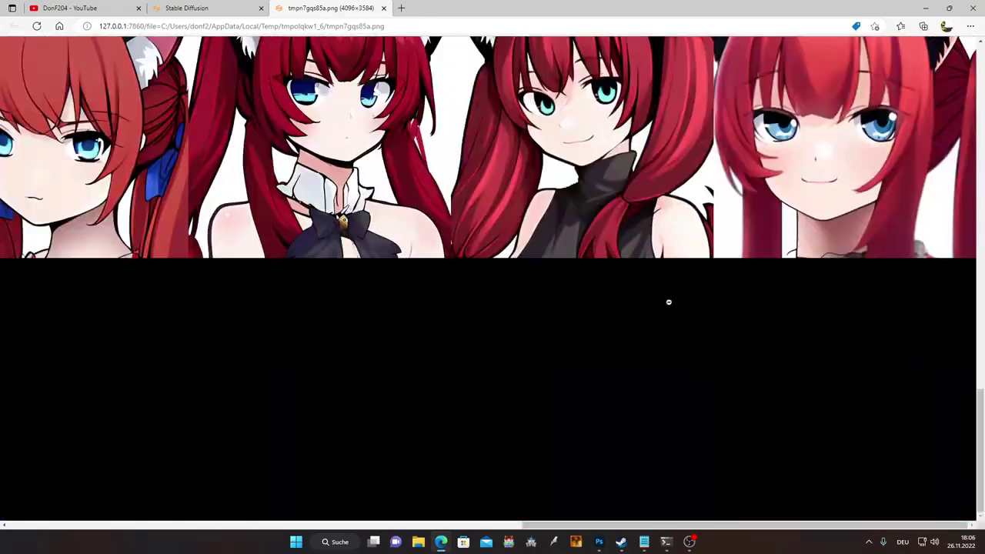
pyautogui.scroll(1, 669, 301)
pyautogui.scroll(3, 546, 216)
pyautogui.hscroll(-10, 462, 293)
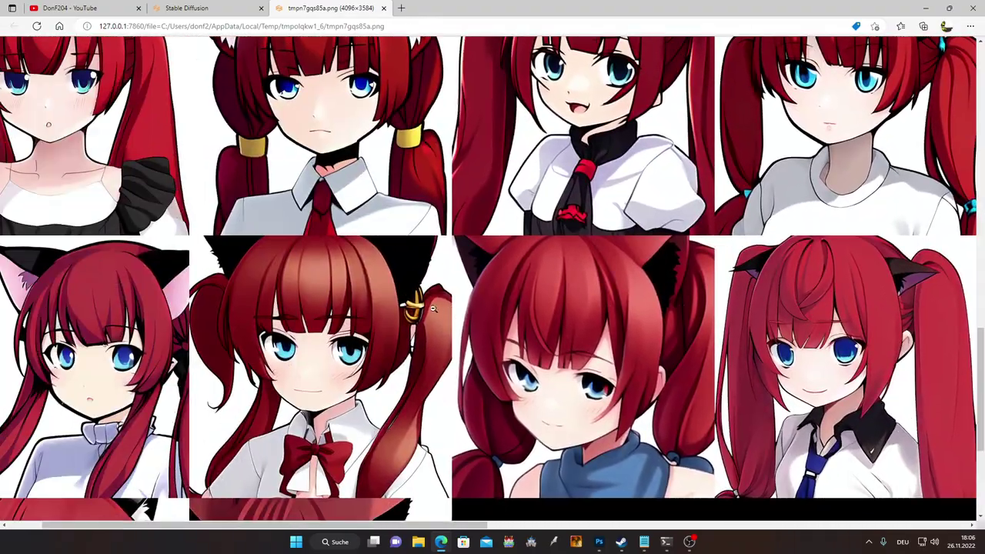
pyautogui.scroll(-3, 354, 371)
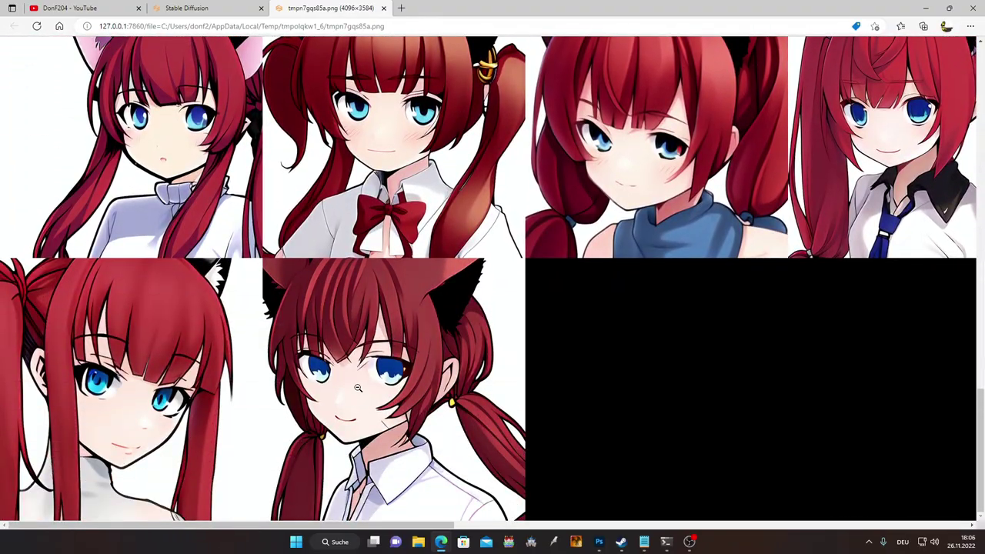
pyautogui.scroll(1, 355, 392)
pyautogui.scroll(3, 392, 318)
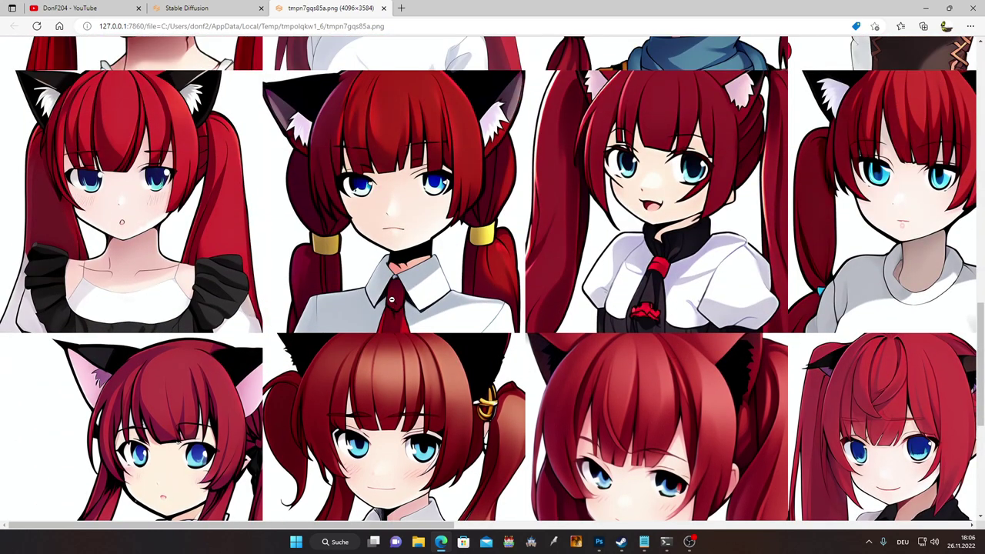
pyautogui.scroll(2, 391, 300)
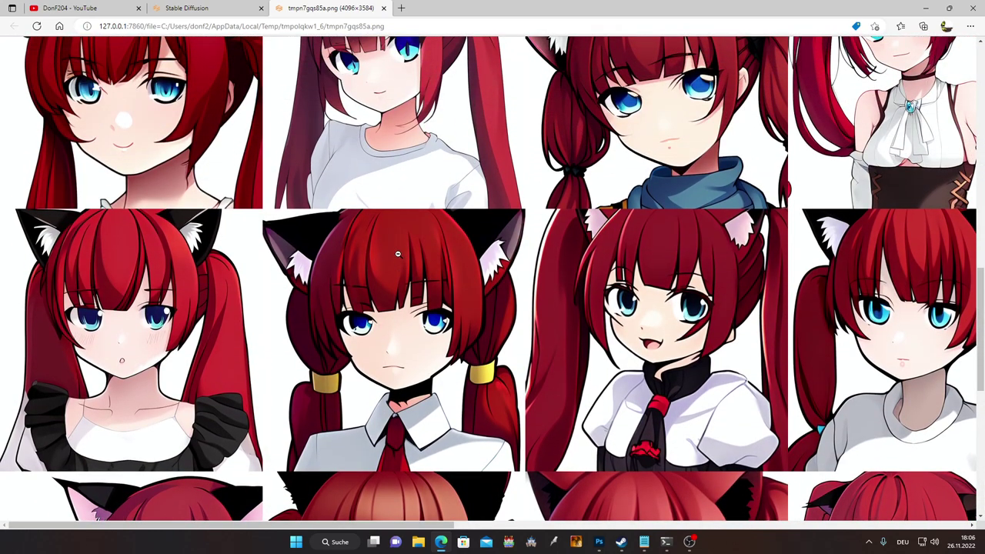
pyautogui.scroll(1, 439, 315)
pyautogui.scroll(8, 424, 291)
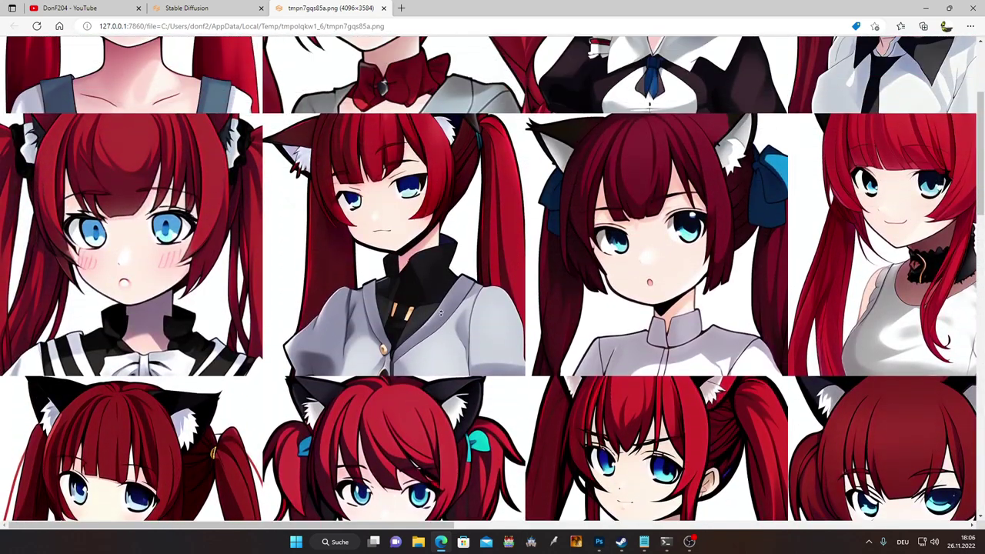
pyautogui.scroll(3, 440, 310)
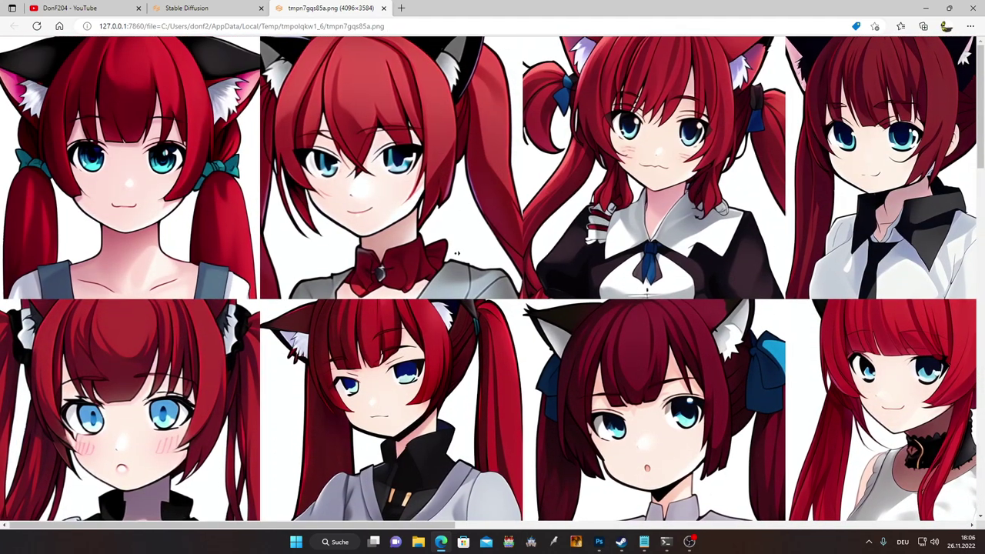
# - Examine the portraits along the grid's top row and down its right-hand columns, and fit the whole grid in view again
pyautogui.hscroll(6, 454, 254)
pyautogui.hscroll(8, 499, 245)
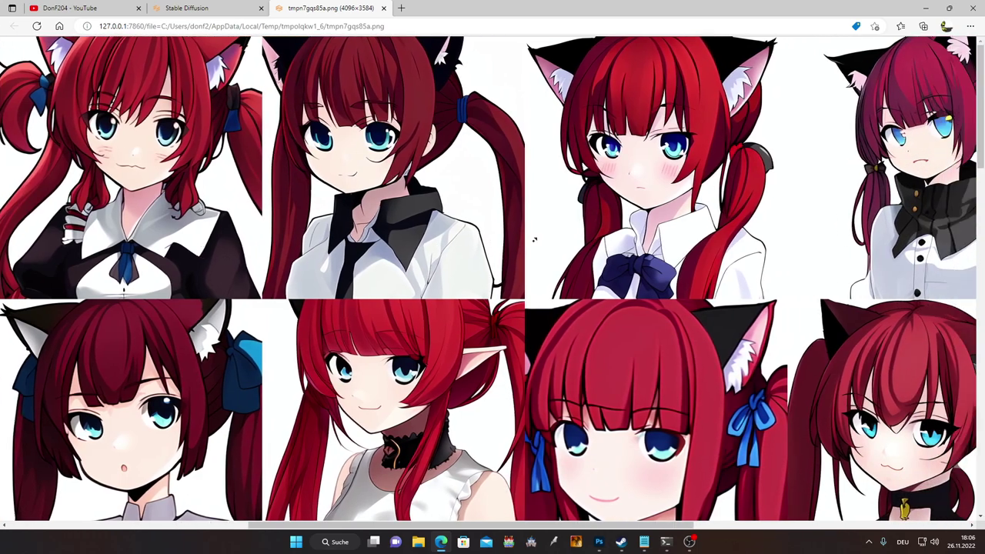
pyautogui.hscroll(1, 599, 243)
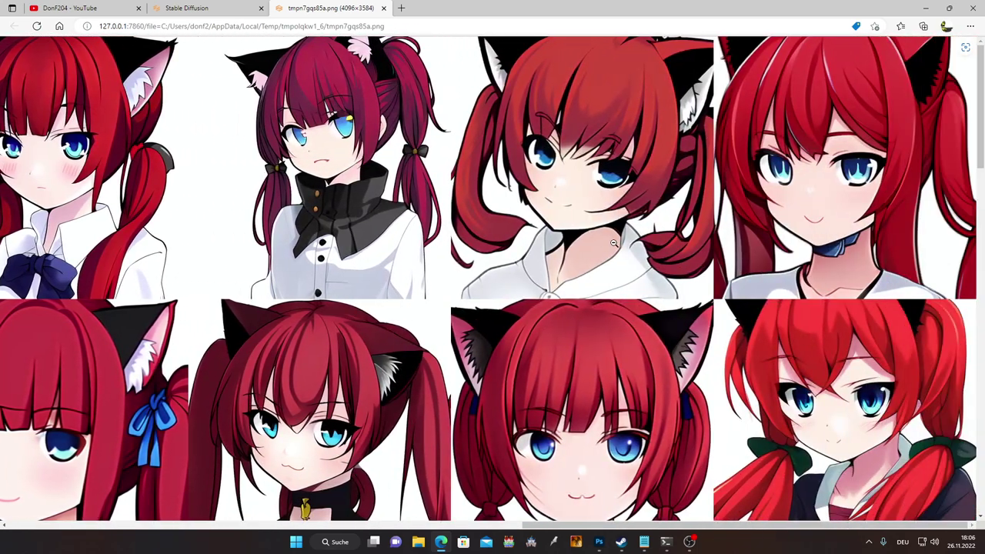
pyautogui.scroll(-5, 618, 311)
pyautogui.scroll(-5, 617, 307)
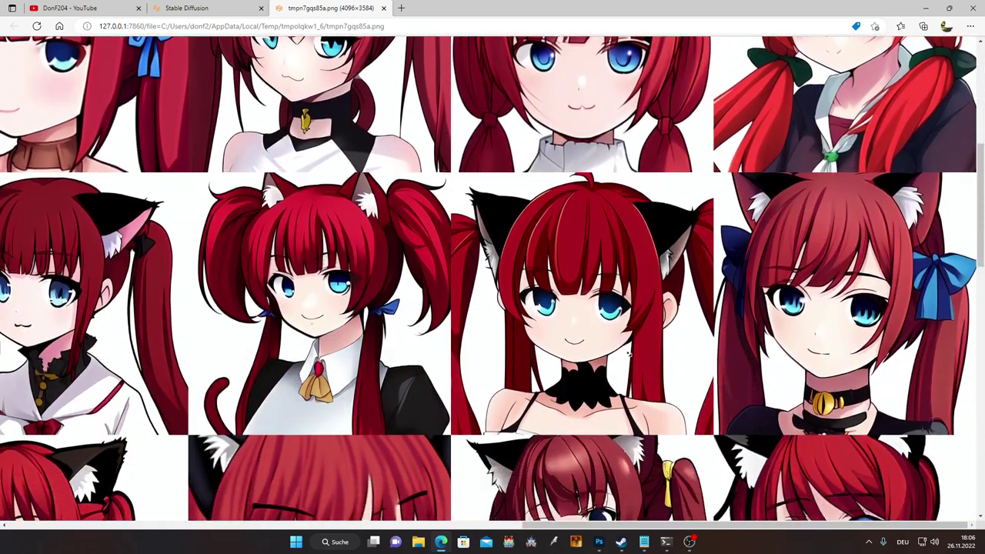
pyautogui.scroll(-3, 624, 345)
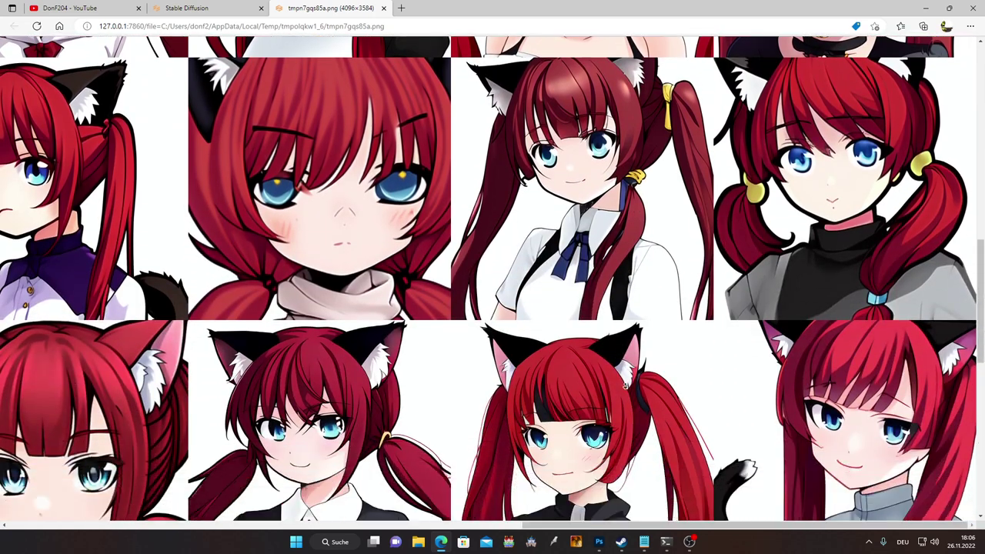
pyautogui.scroll(-3, 633, 419)
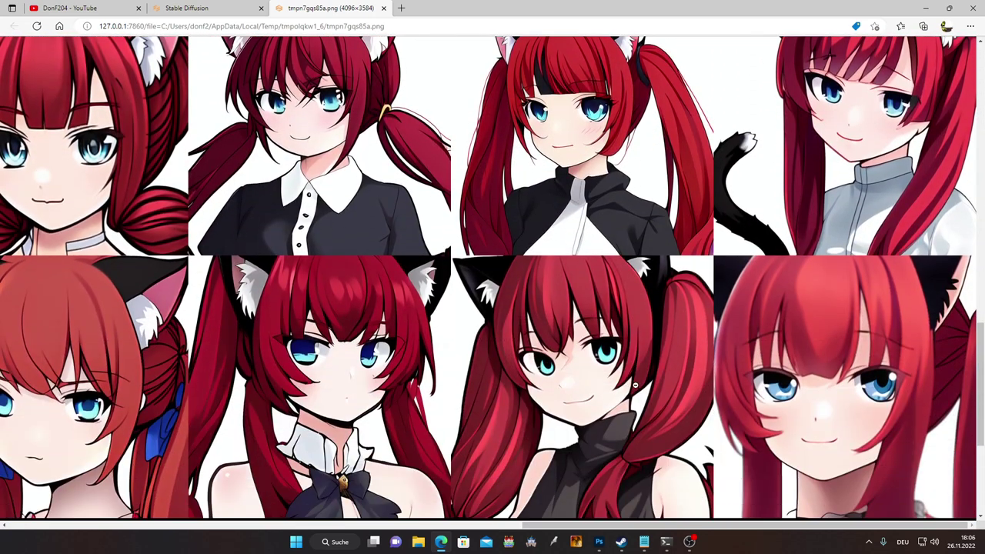
pyautogui.hscroll(-5, 636, 370)
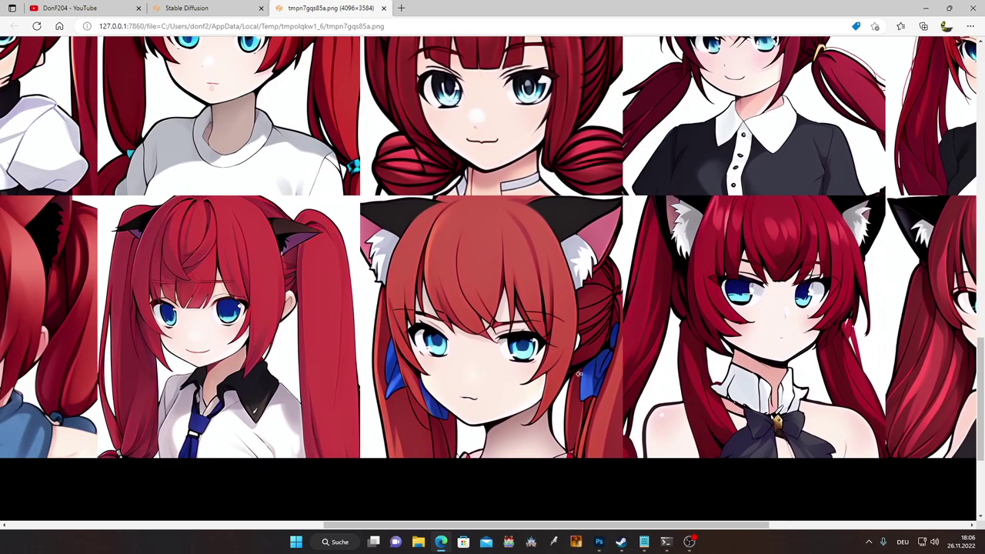
pyautogui.hscroll(-5, 579, 374)
pyautogui.scroll(4, 477, 356)
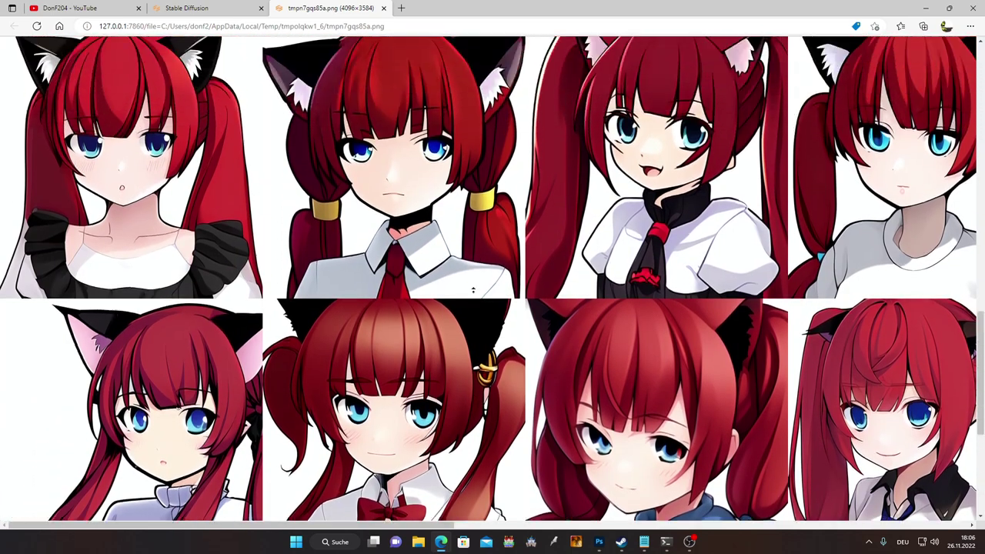
pyautogui.scroll(1, 492, 329)
pyautogui.click(494, 271)
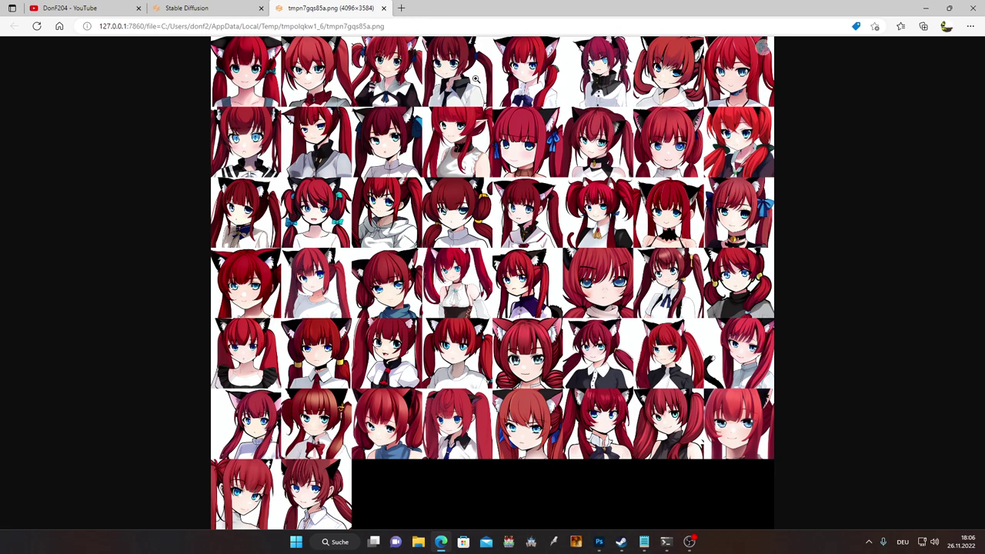
# - Return to the Stable Diffusion page, close the enlarged grid and preview several of the first generated portraits individually
pyautogui.click(185, 8)
pyautogui.click(752, 152)
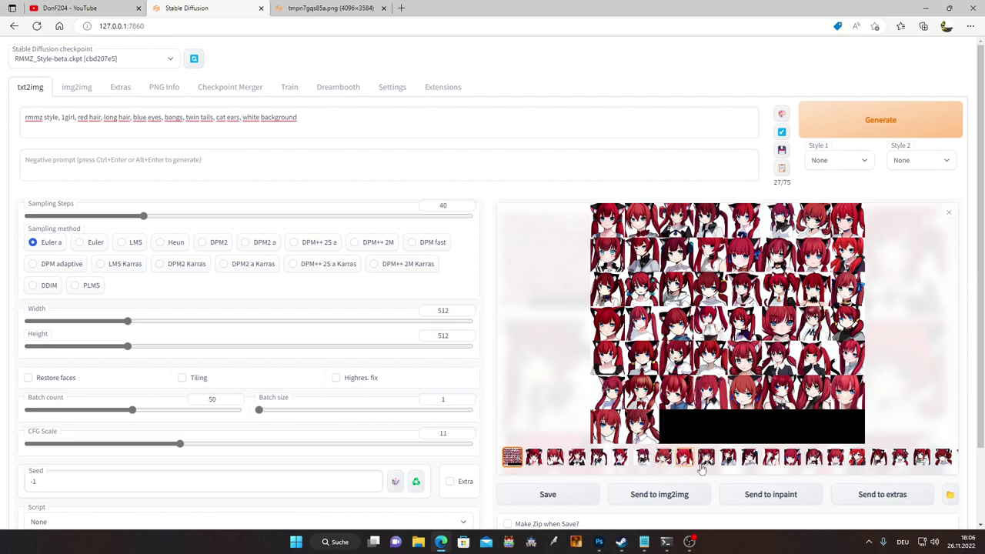
pyautogui.click(555, 460)
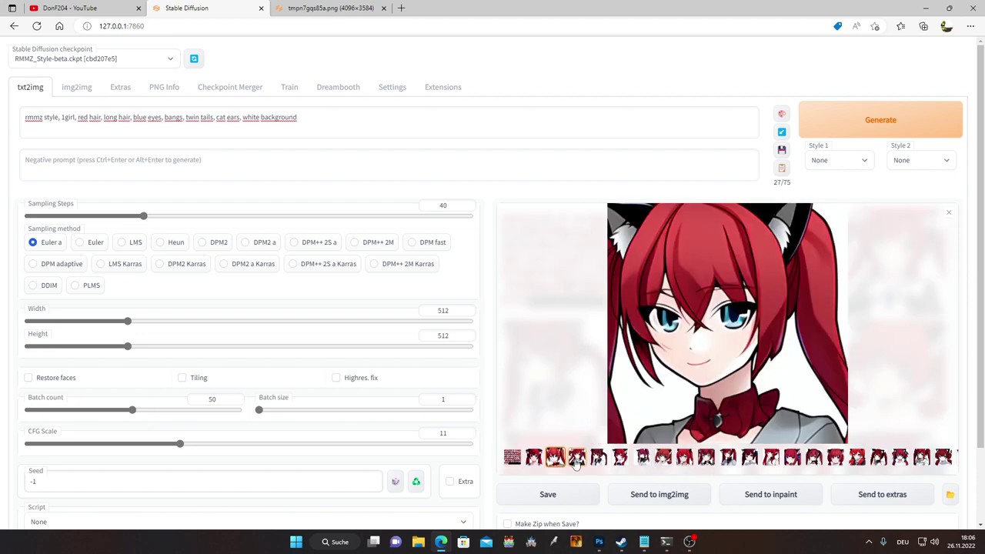
pyautogui.click(577, 460)
pyautogui.click(600, 460)
pyautogui.click(641, 460)
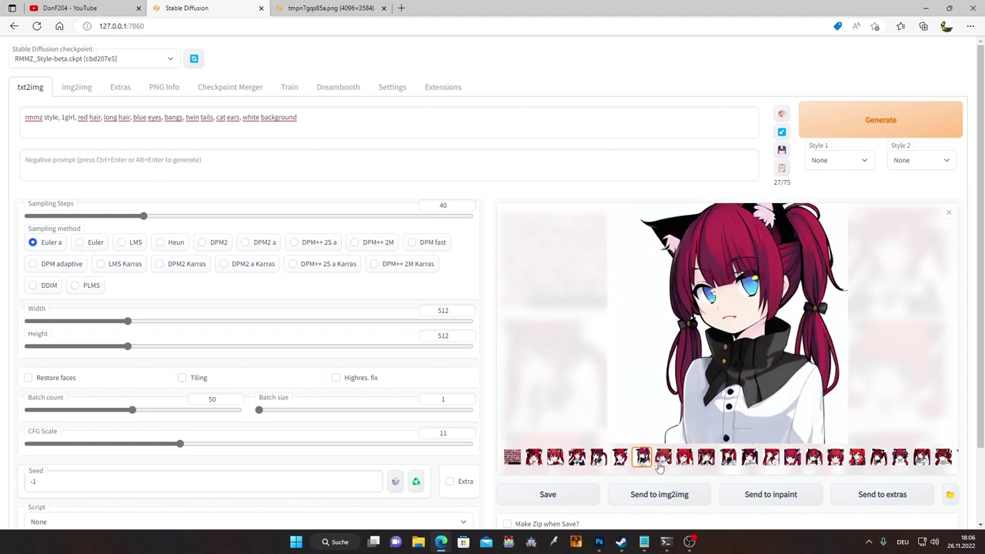
# - Enlarge the generated portraits and page through them to the cat-ear girl with the black choker and yellow pendant
pyautogui.click(852, 367)
pyautogui.click(964, 276)
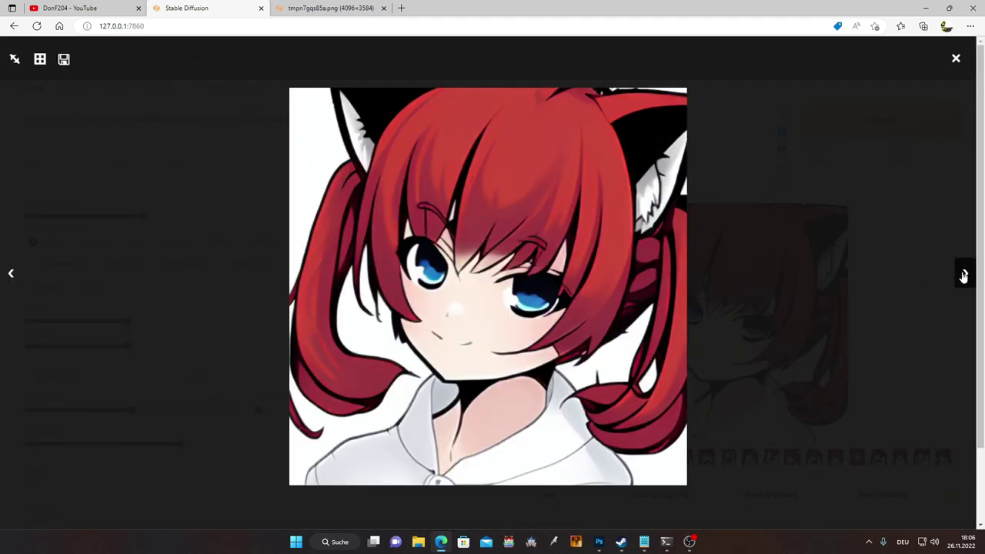
pyautogui.click(963, 275)
pyautogui.click(963, 275)
pyautogui.click(963, 275)
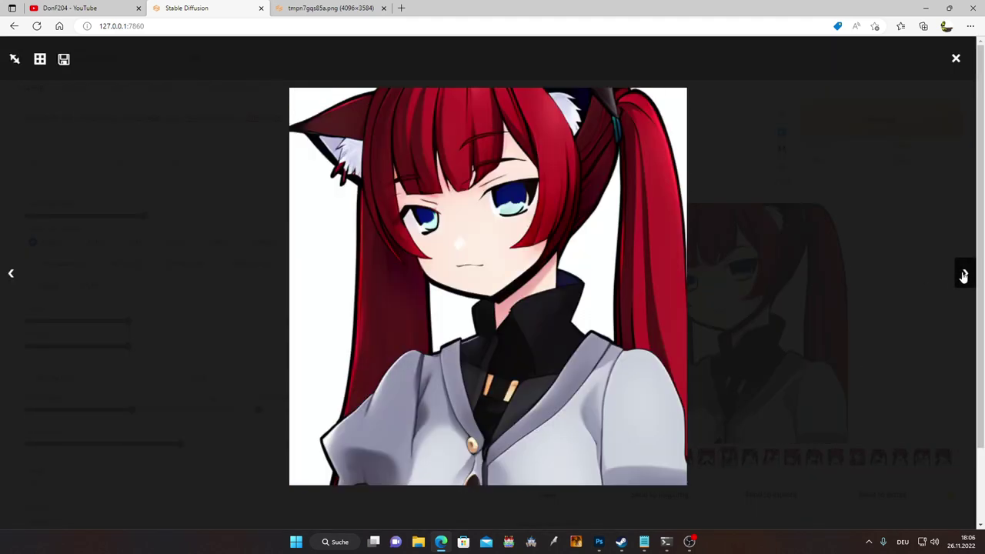
pyautogui.click(963, 275)
pyautogui.click(963, 275)
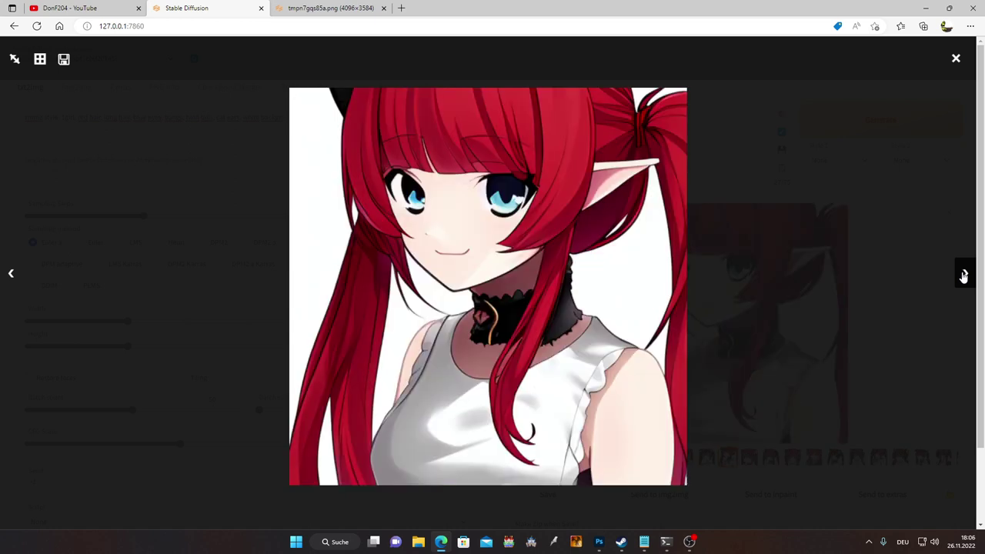
pyautogui.click(963, 275)
pyautogui.click(964, 276)
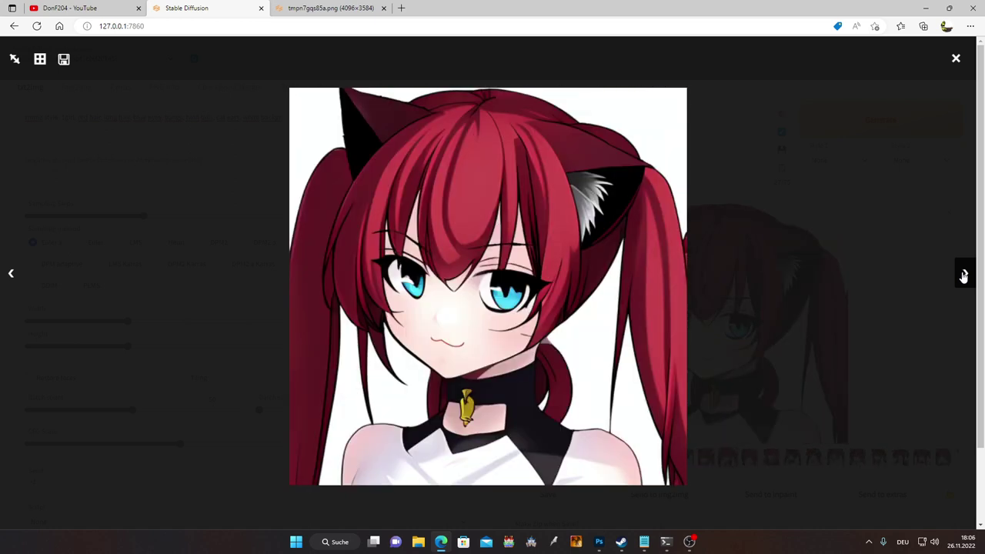
# - Copy the enlarged cat-ear girl portrait to the clipboard and switch to Photoshop
pyautogui.rightClick(483, 265)
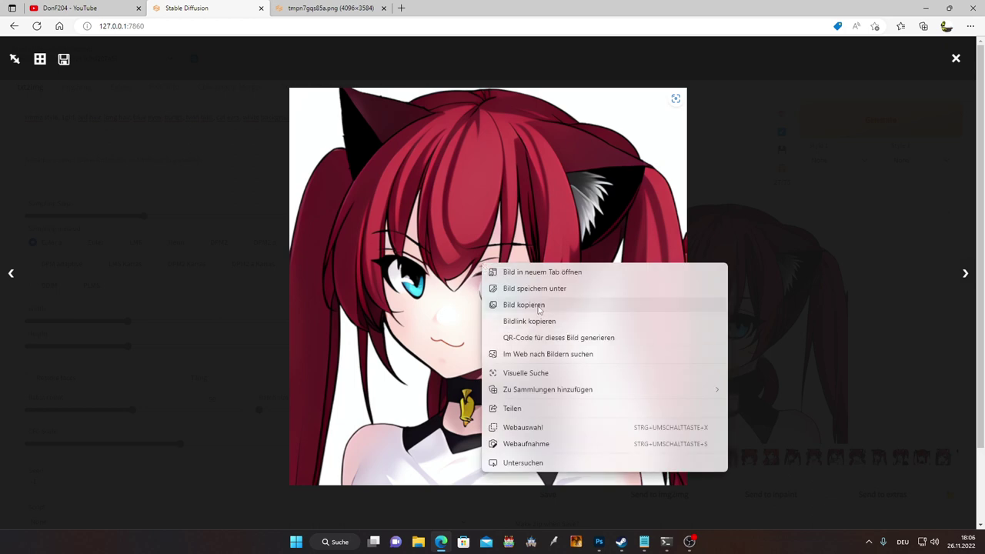
pyautogui.click(539, 305)
pyautogui.click(599, 541)
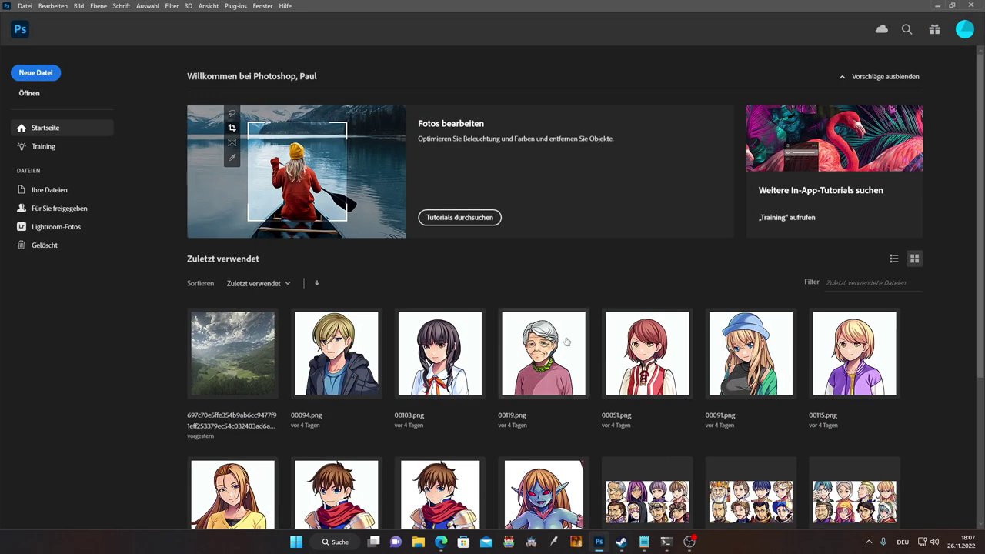
# - Create a new 512 × 512 px transparent document from the clipboard preset and paste the copied portrait into it
pyautogui.click(26, 6)
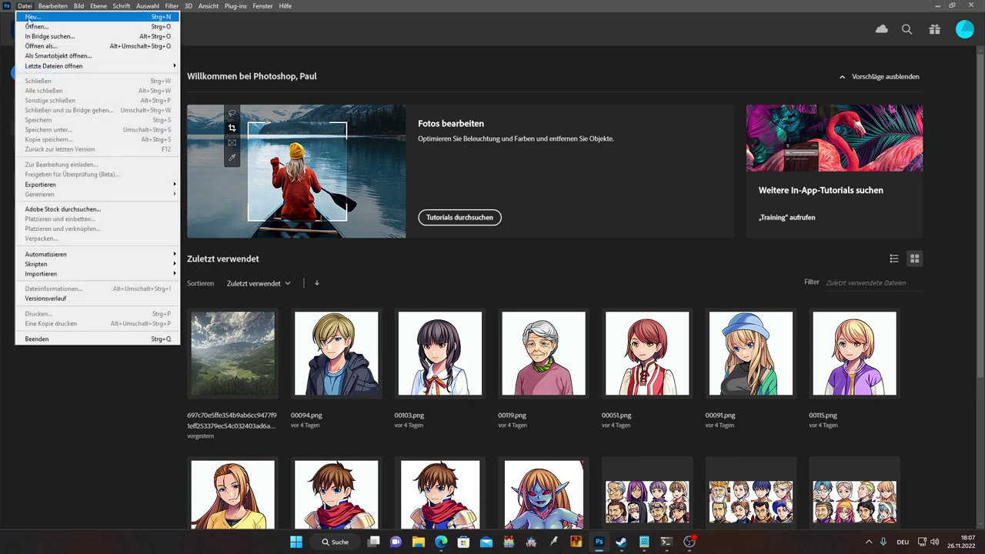
pyautogui.click(31, 18)
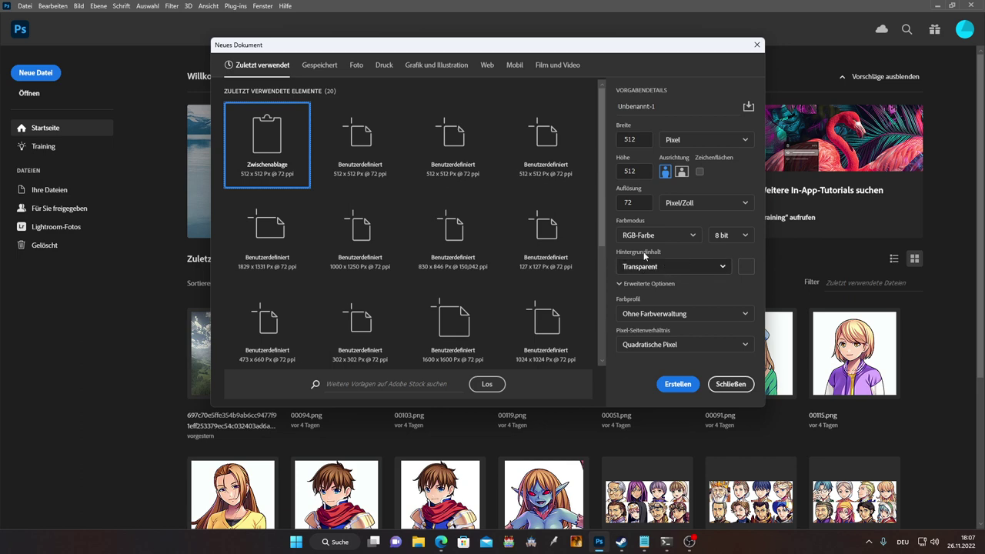
pyautogui.click(675, 385)
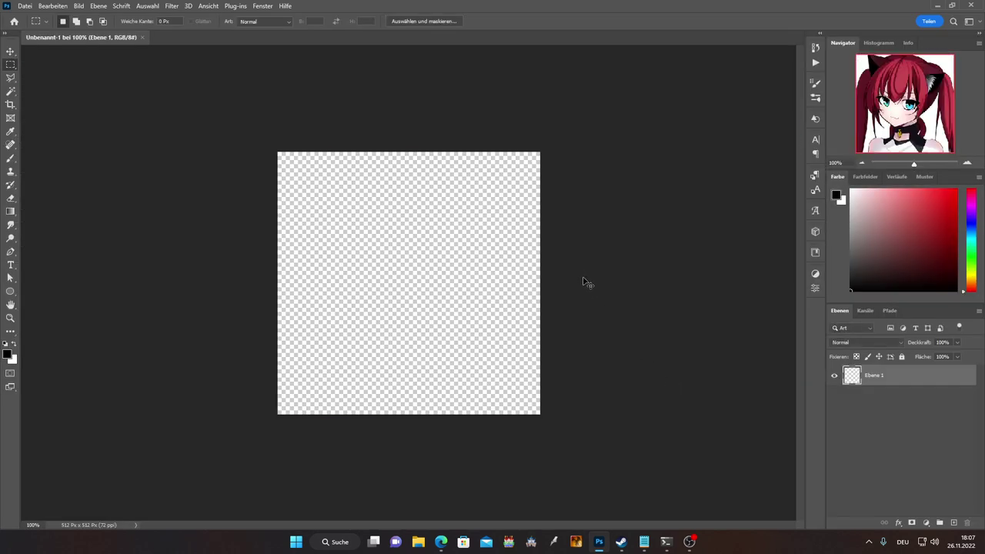
pyautogui.click(77, 7)
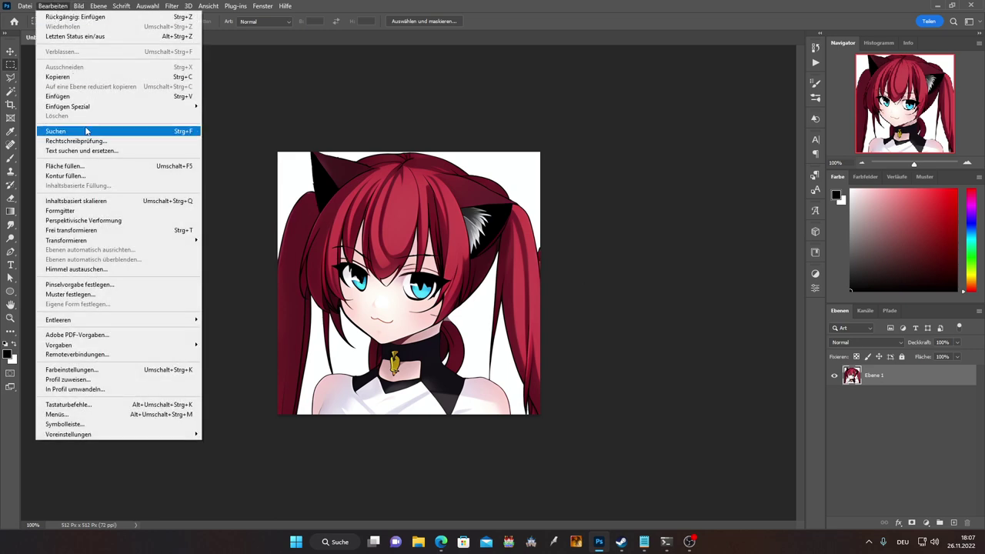
pyautogui.click(323, 94)
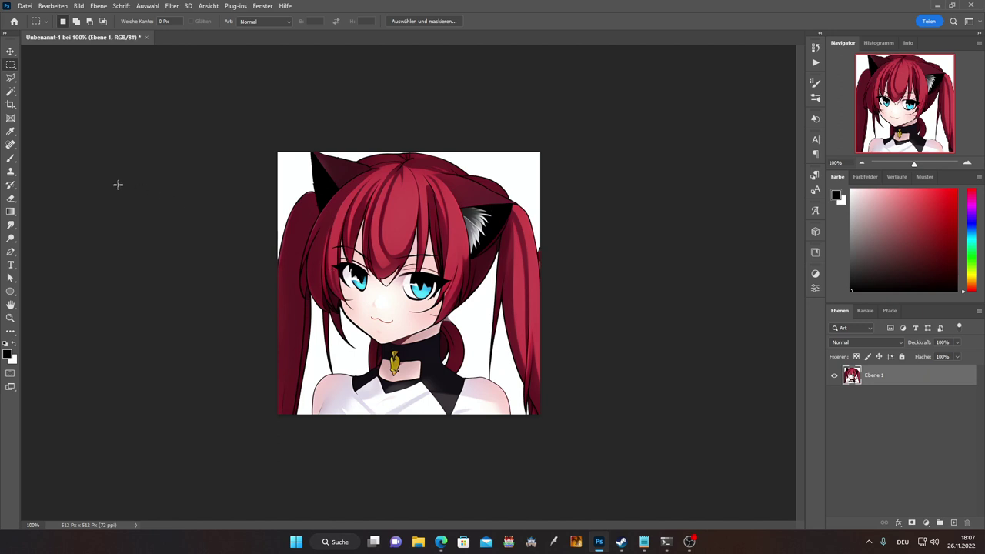
# - Select the white background area in the portrait's upper-left corner with the Magic Wand
pyautogui.click(10, 91)
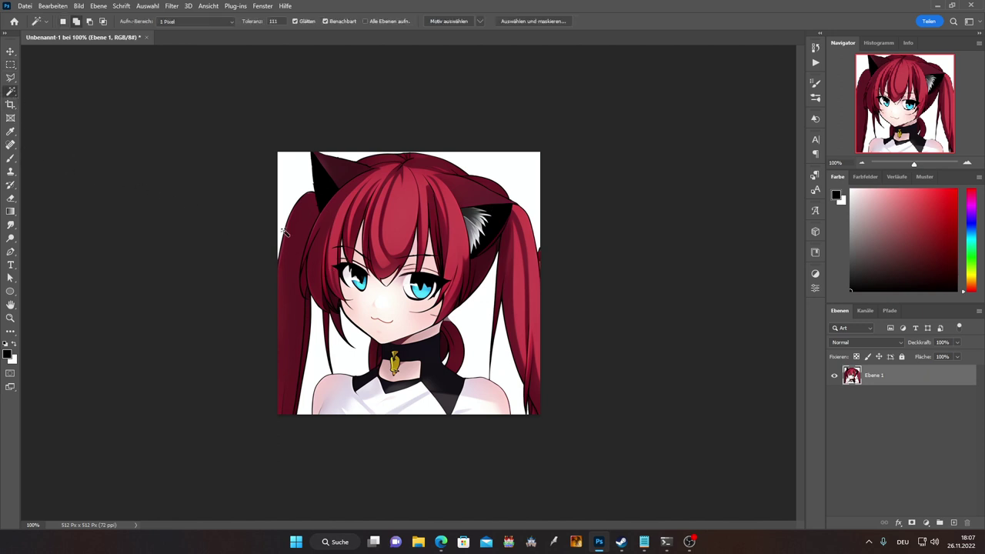
pyautogui.click(298, 177)
# - Try deleting the white background area by area, and undo back to the first corner selection
pyautogui.press('Delete')
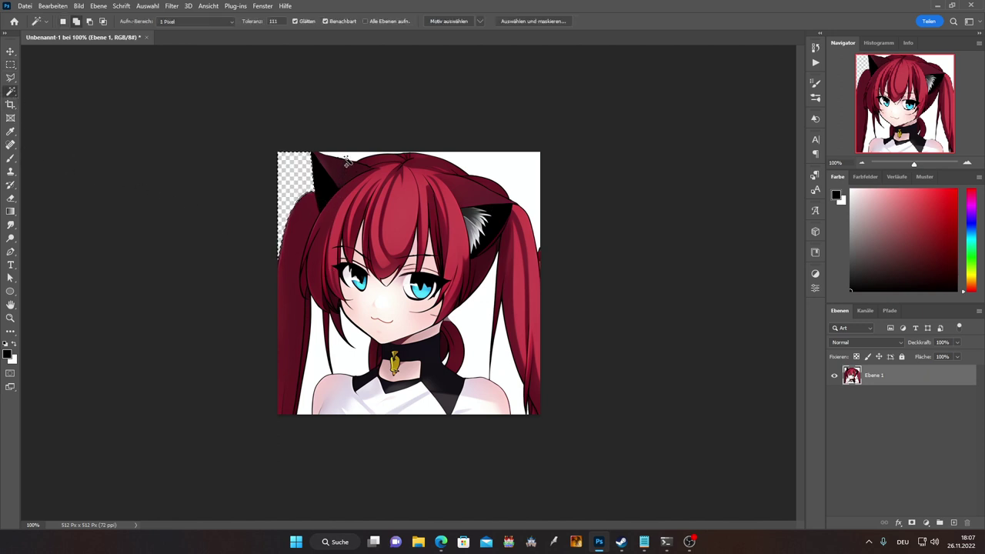
pyautogui.click(519, 166)
pyautogui.press('Delete')
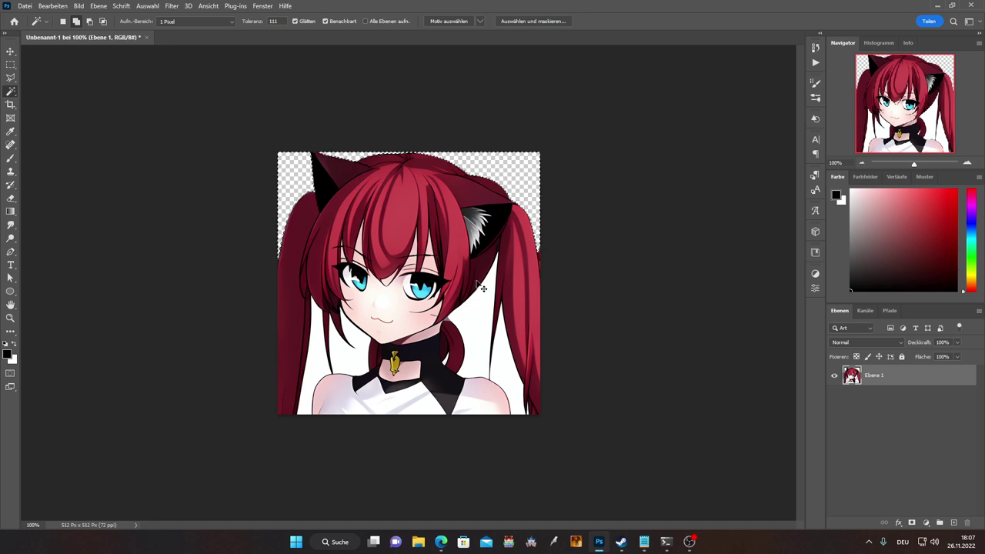
pyautogui.hotkey('ctrl', 'z')
pyautogui.hotkey('ctrl', 'z')
pyautogui.hotkey('ctrl', 'z')
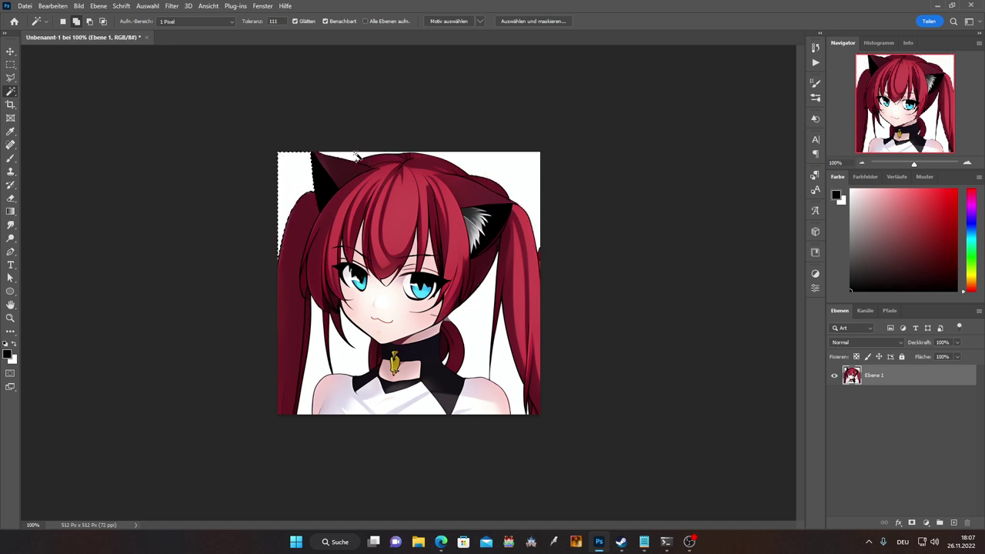
# - Add the remaining white areas above the head and between the hair strands to the selection, delete them all and deselect
pyautogui.click(529, 223)
pyautogui.click(473, 329)
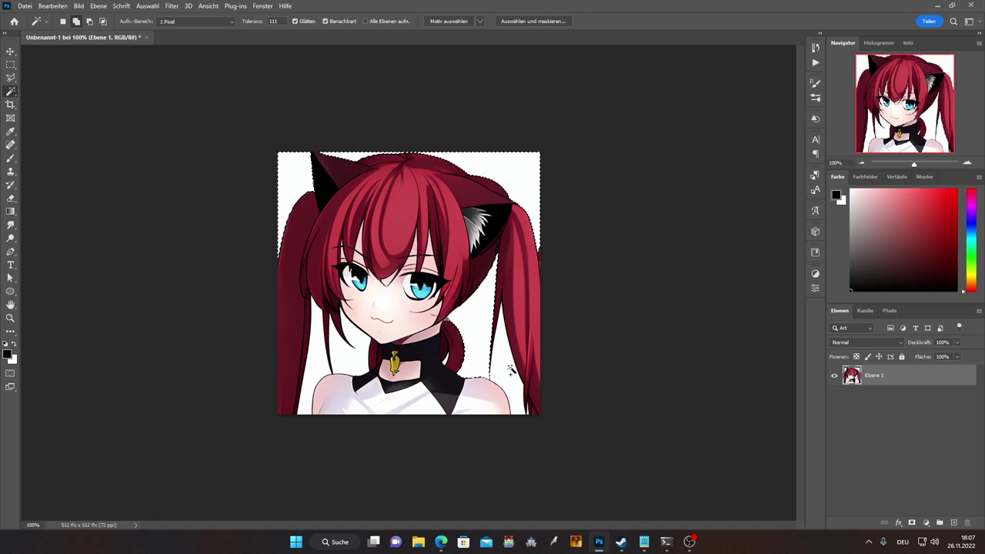
pyautogui.click(338, 356)
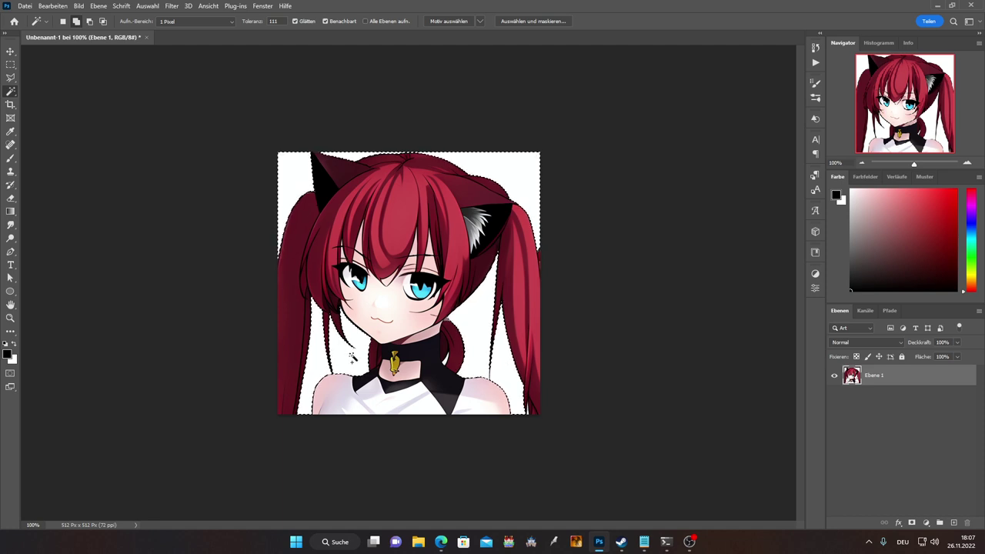
pyautogui.press('Delete')
pyautogui.click(10, 64)
pyautogui.click(373, 214)
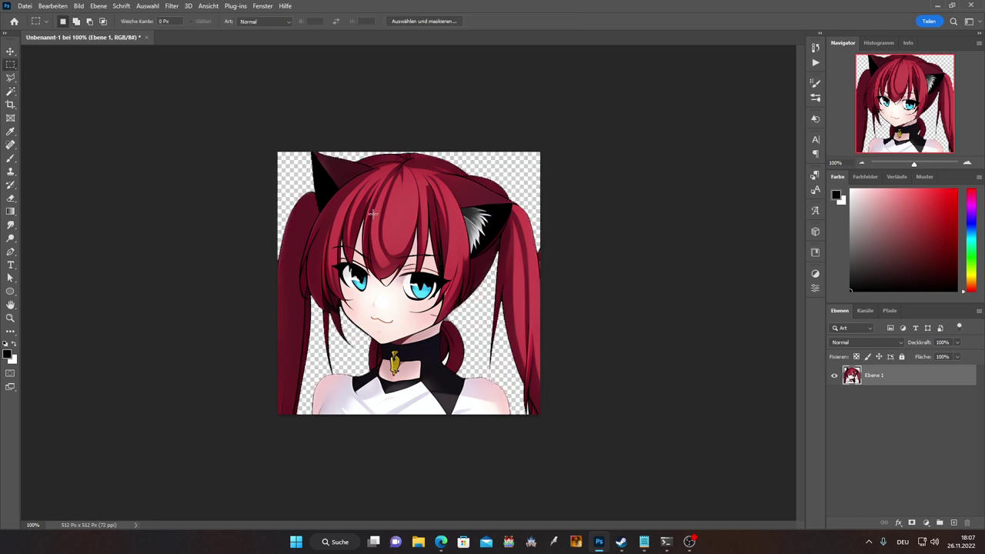
# - Crop the portrait to a square selection of about 416 × 416 px around the head
pyautogui.moveTo(297, 145); pyautogui.dragTo(541, 365)
pyautogui.moveTo(473, 327); pyautogui.dragTo(481, 327)
pyautogui.click(79, 5)
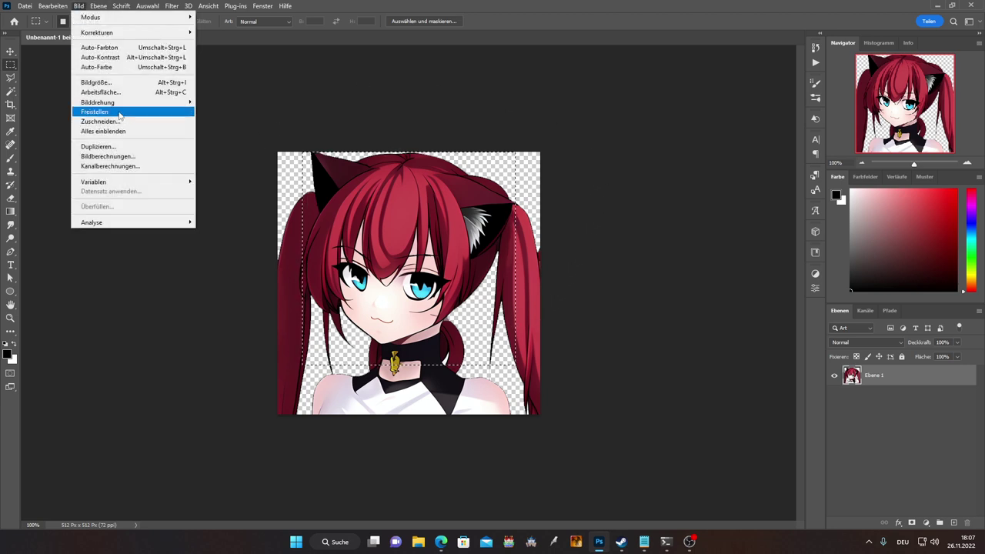
pyautogui.click(119, 112)
# - Try scaling the cropped image to 144 × 144 px, and undo the scaling
pyautogui.click(78, 6)
pyautogui.click(96, 83)
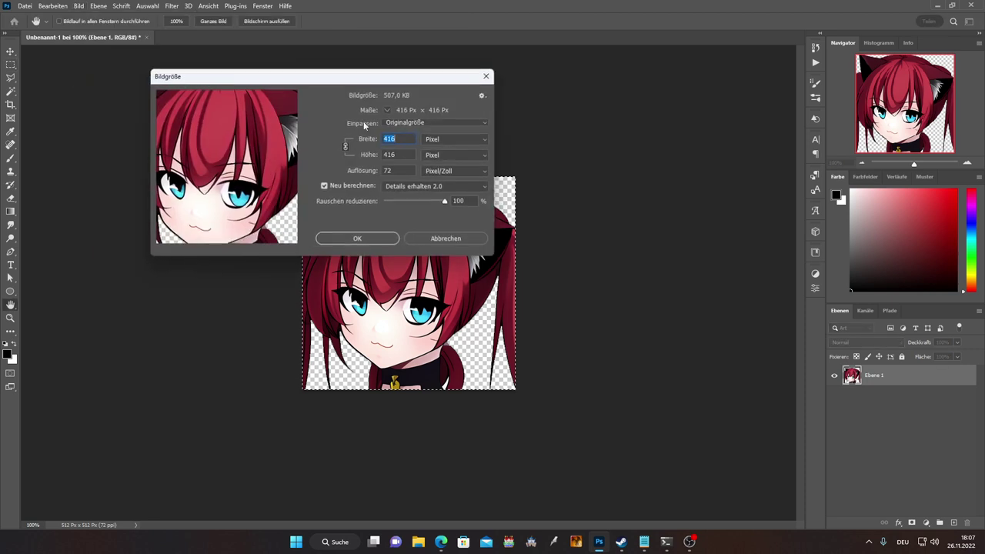
pyautogui.write('144')
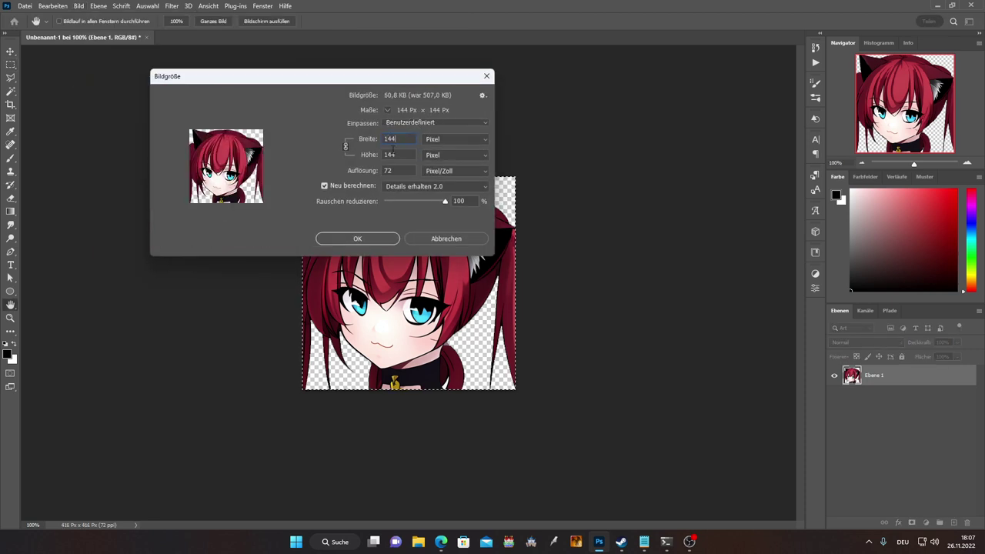
pyautogui.click(370, 238)
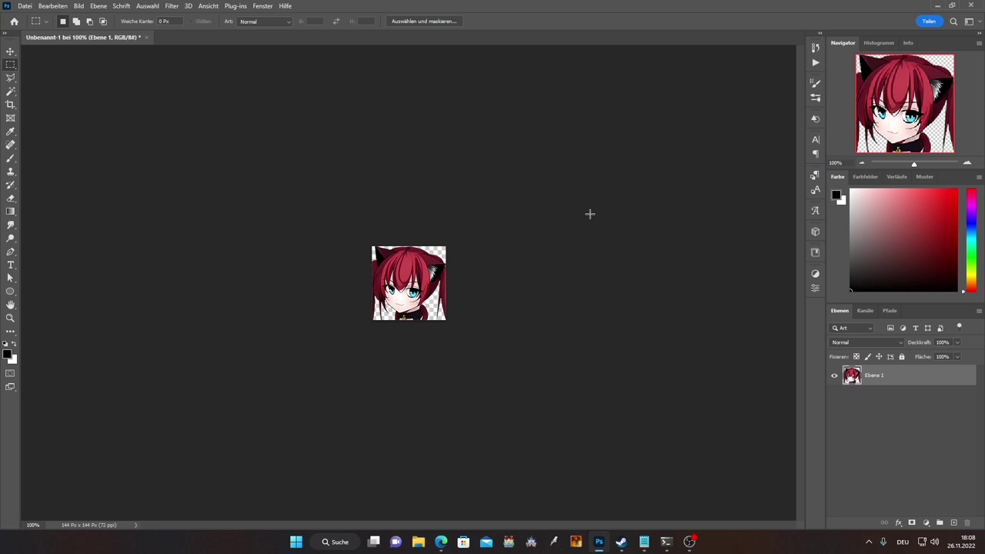
pyautogui.hotkey('ctrl', 'z')
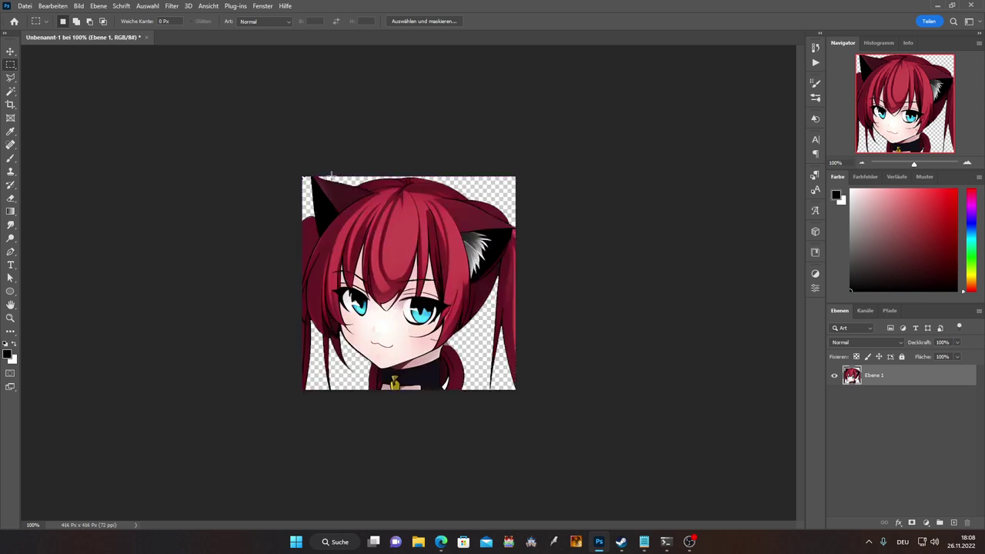
# - Try cropping to a tighter selection of about 401 × 386 px, cancel the resize to 144 px width and undo the crop
pyautogui.moveTo(309, 171); pyautogui.dragTo(515, 374)
pyautogui.click(78, 5)
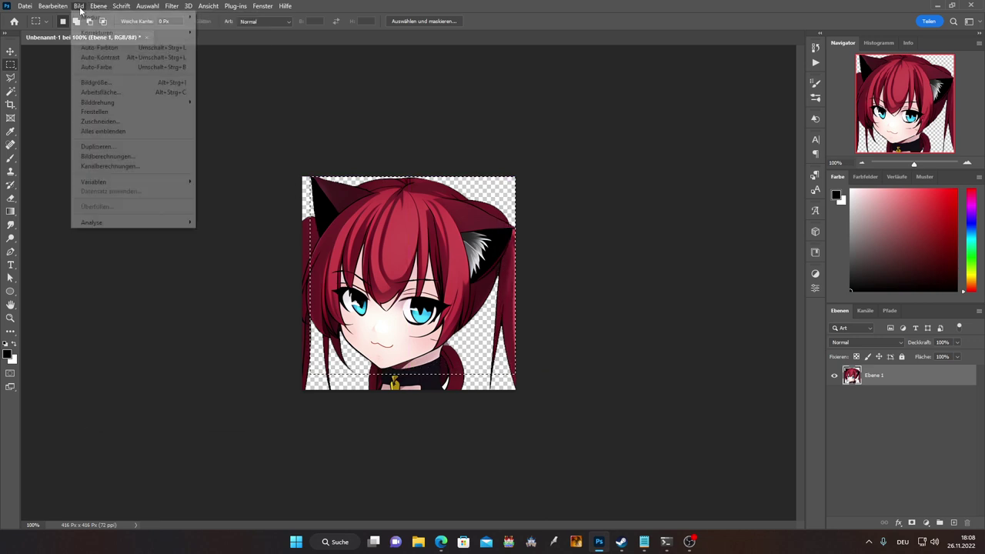
pyautogui.click(106, 112)
pyautogui.click(78, 6)
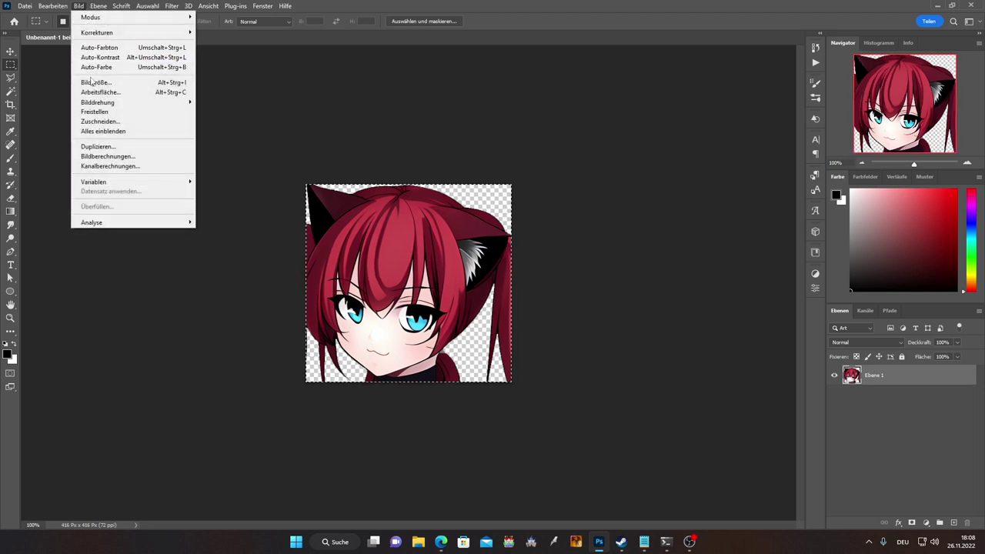
pyautogui.click(96, 82)
pyautogui.write('44')
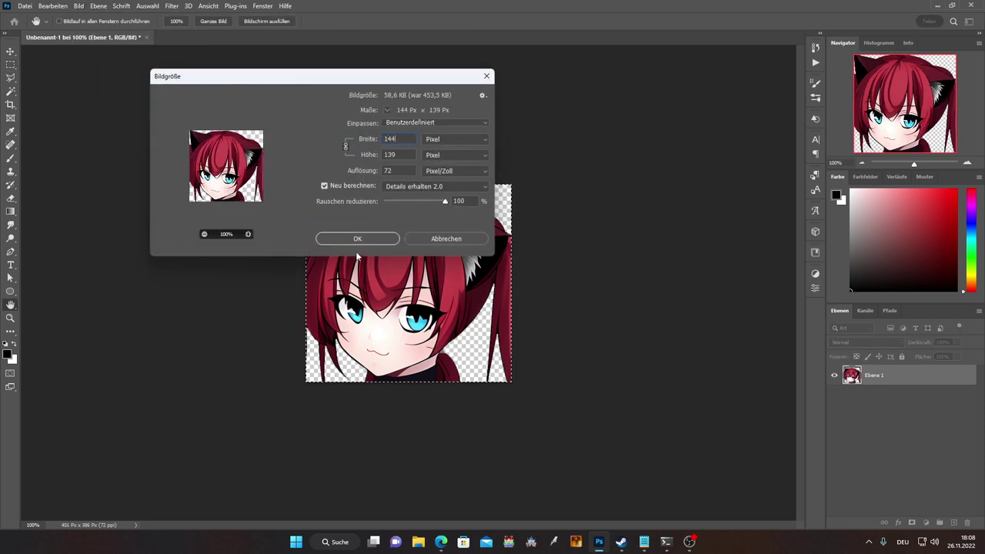
pyautogui.click(444, 238)
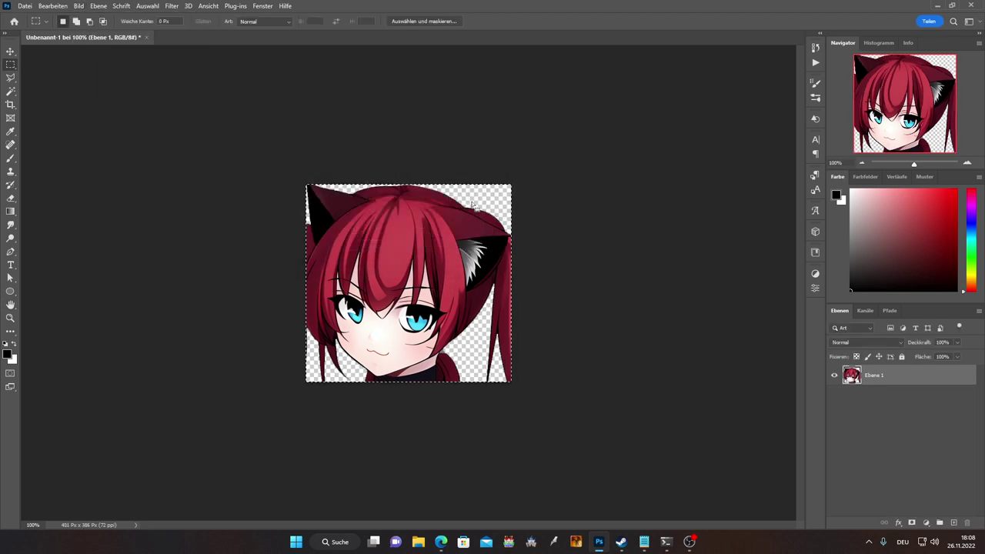
pyautogui.hotkey('ctrl', 'z')
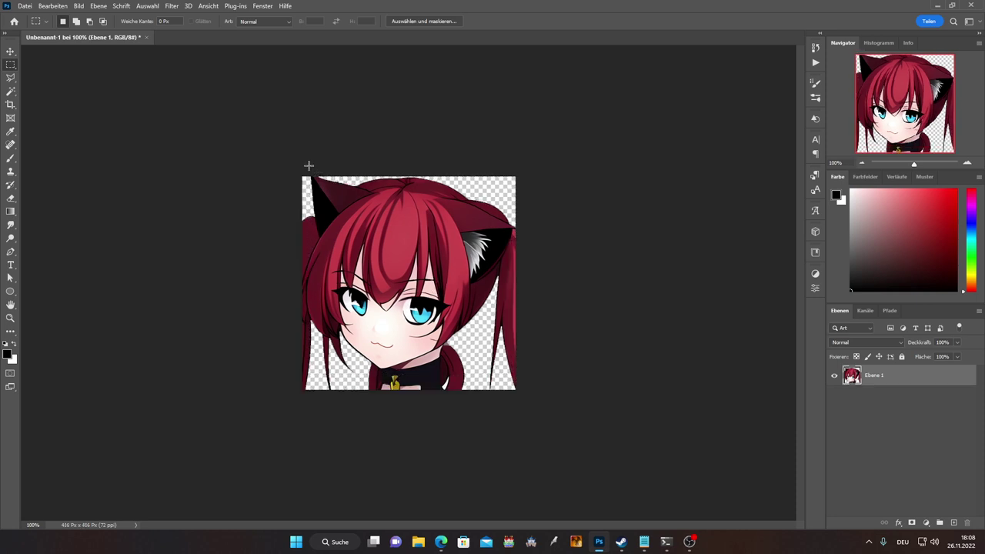
# - Draw a square selection of about 385 × 385 px around the face, starting at the tip of the left cat ear
pyautogui.moveTo(308, 169); pyautogui.dragTo(576, 383)
pyautogui.click(321, 182)
pyautogui.moveTo(311, 176); pyautogui.dragTo(566, 373)
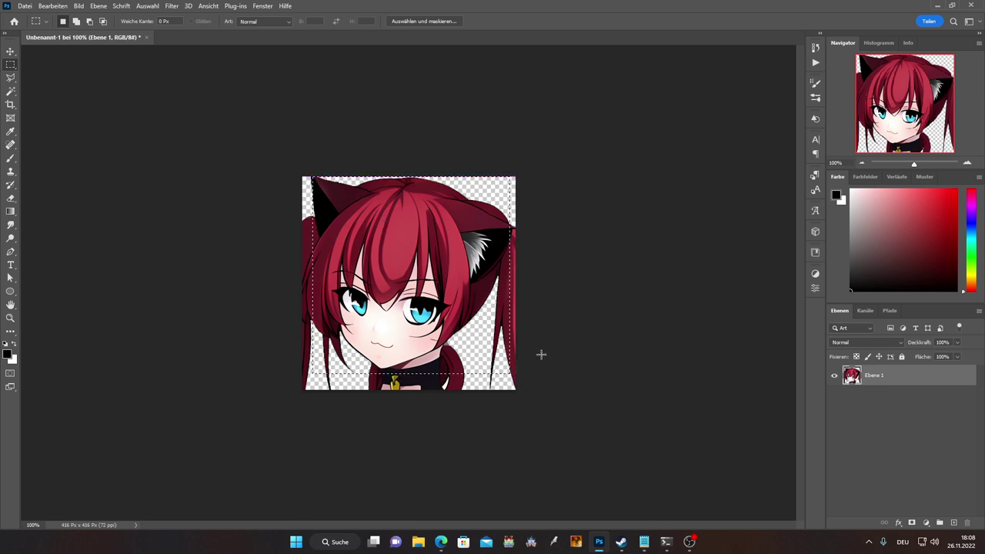
# - Try cropping to the square selection and scaling the image to 144 × 144 px, and undo both changes
pyautogui.click(79, 5)
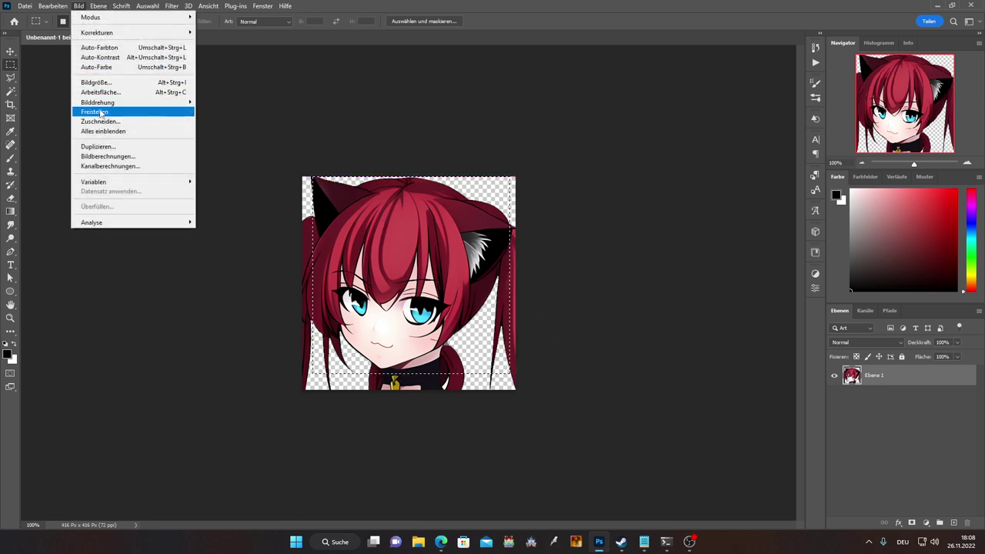
pyautogui.click(96, 113)
pyautogui.click(79, 6)
pyautogui.click(96, 82)
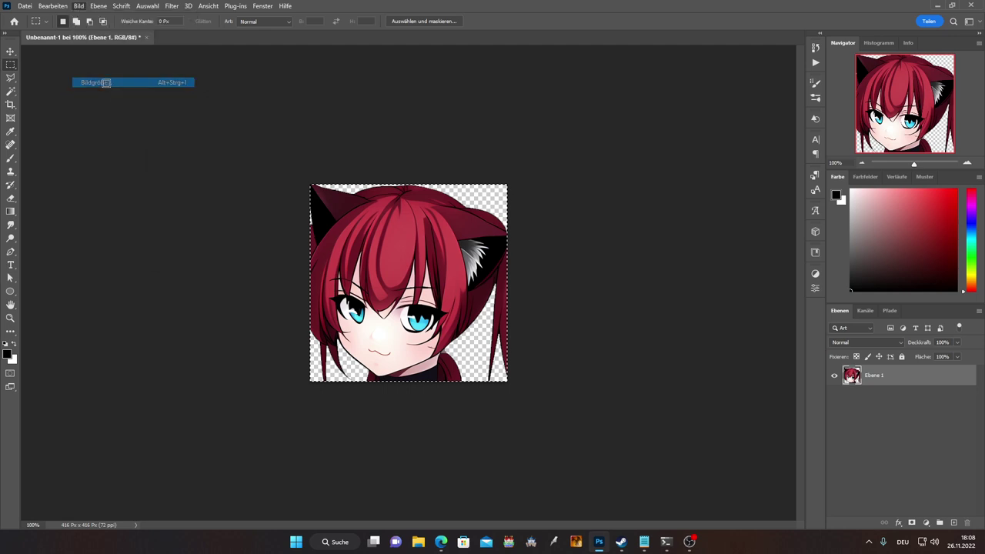
pyautogui.write('144')
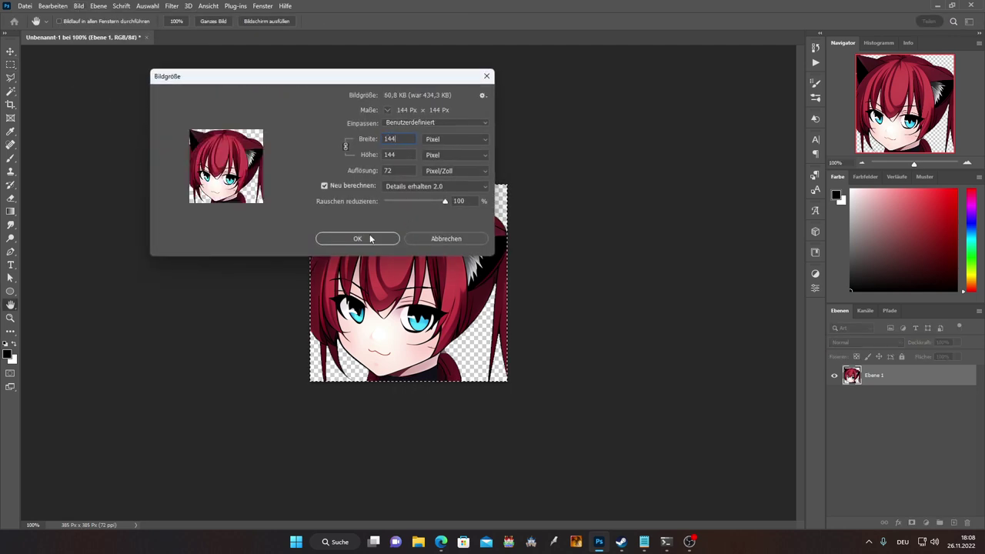
pyautogui.click(356, 238)
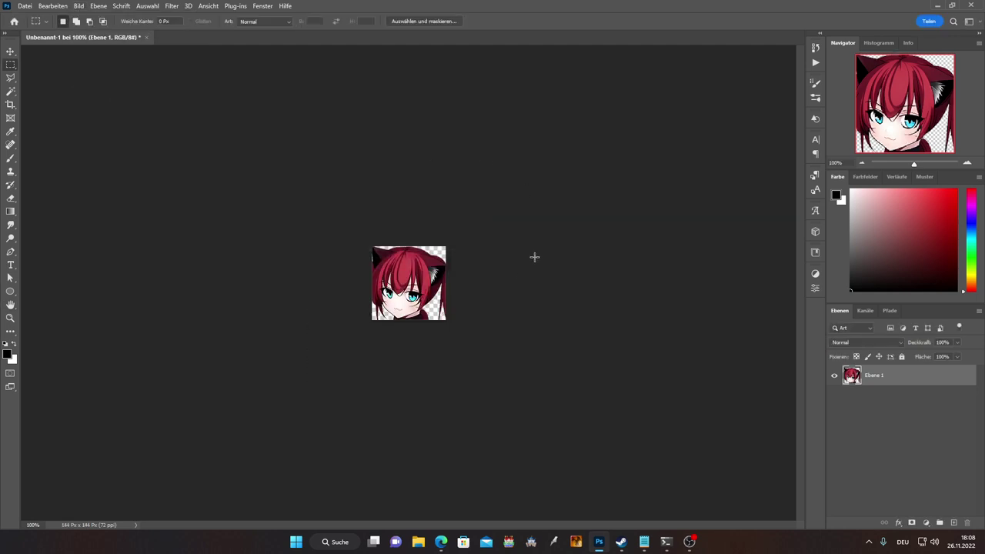
pyautogui.hotkey('ctrl', 'z')
pyautogui.hotkey('ctrl', 'z')
# - Shift the square selection to the canvas's left edge and crop the portrait to it
pyautogui.moveTo(452, 265); pyautogui.dragTo(446, 265)
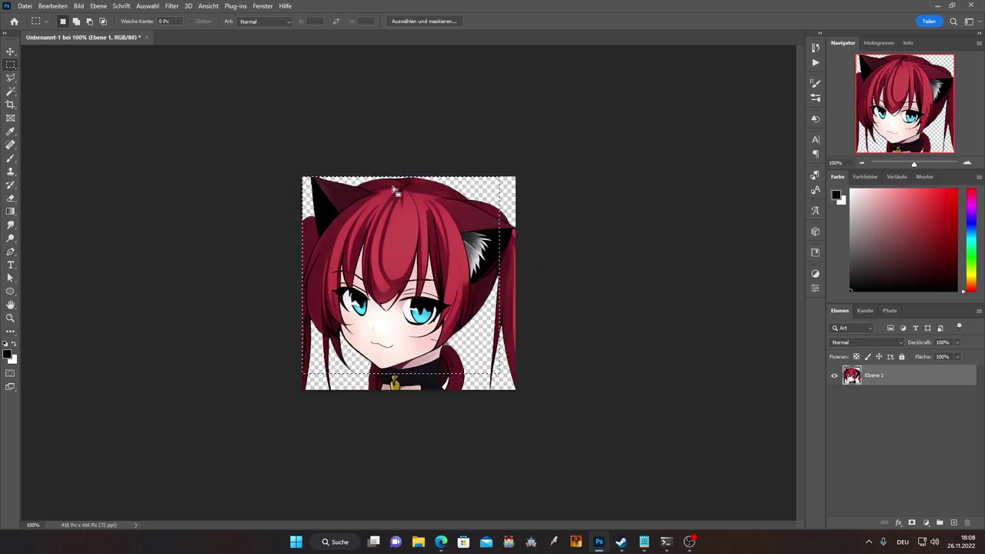
pyautogui.click(78, 6)
pyautogui.click(94, 112)
# - Scale the newly cropped portrait to 144 × 144 px
pyautogui.click(78, 6)
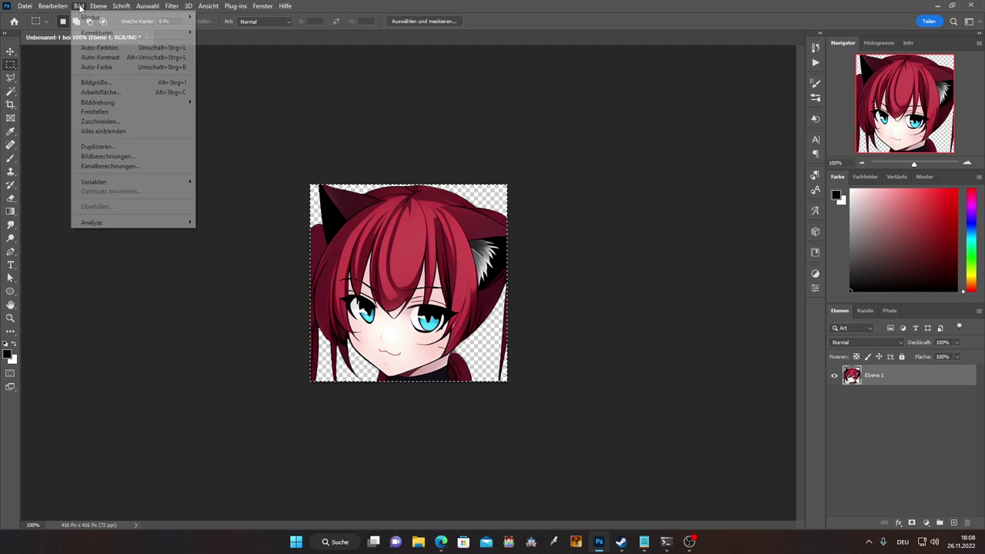
pyautogui.click(95, 81)
pyautogui.write('1')
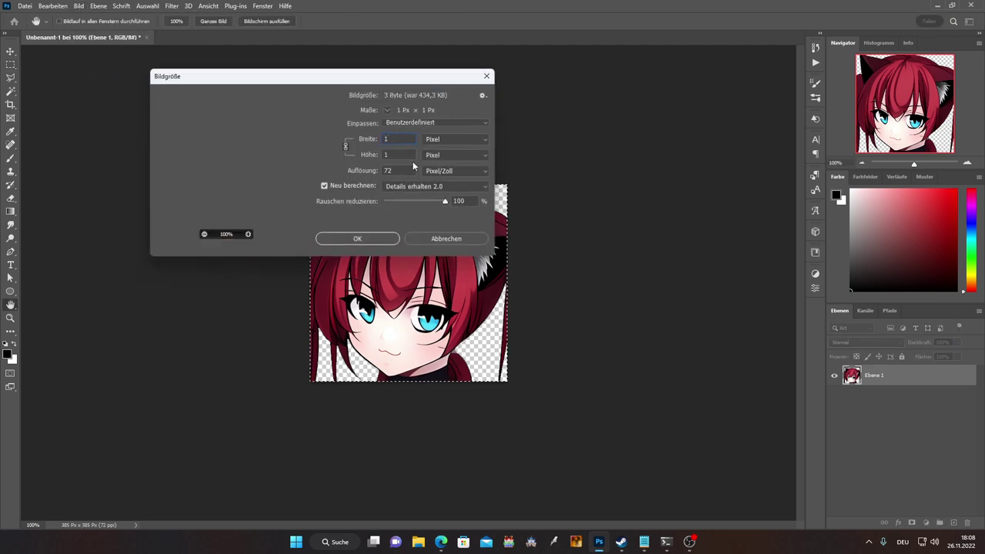
pyautogui.write('44')
pyautogui.click(370, 238)
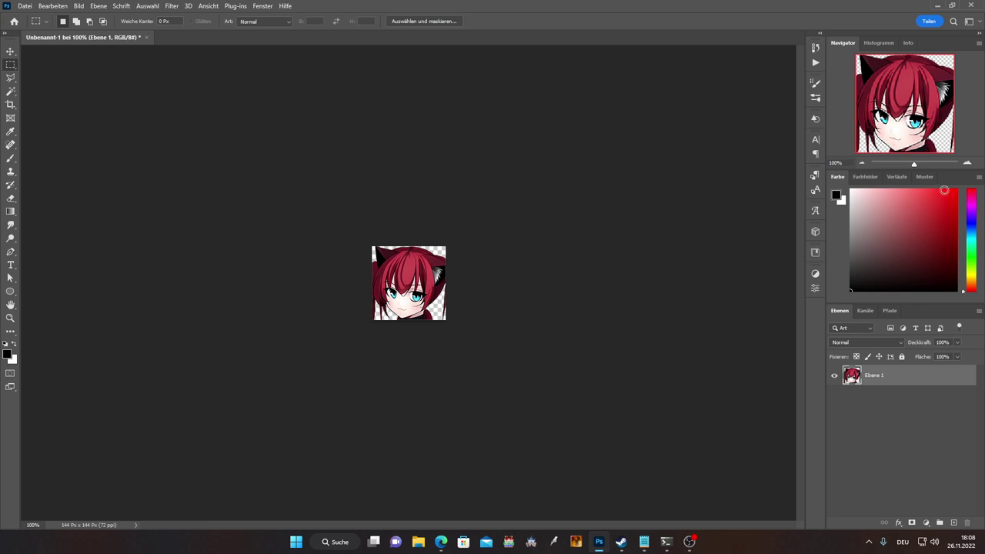
pyautogui.click(968, 163)
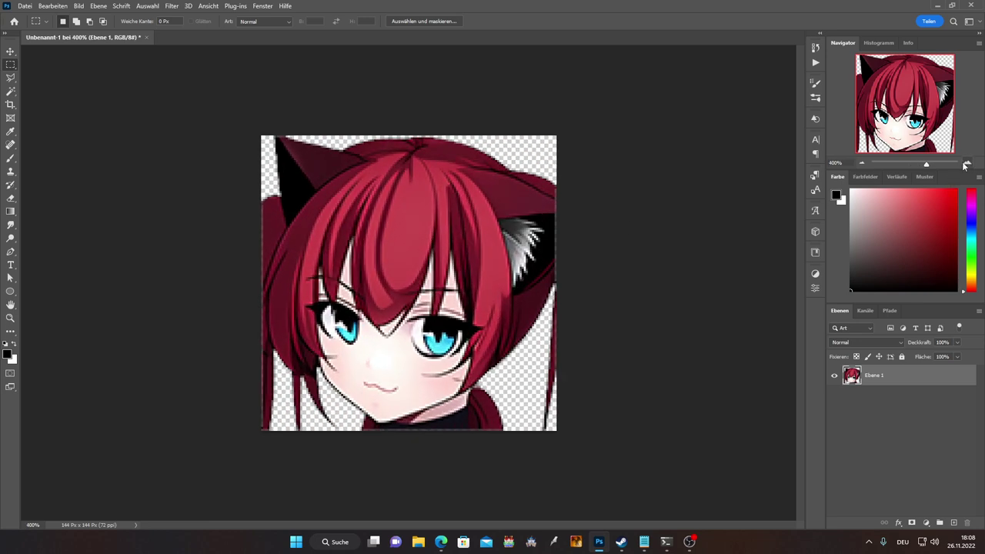
pyautogui.click(863, 163)
pyautogui.click(862, 164)
pyautogui.click(862, 163)
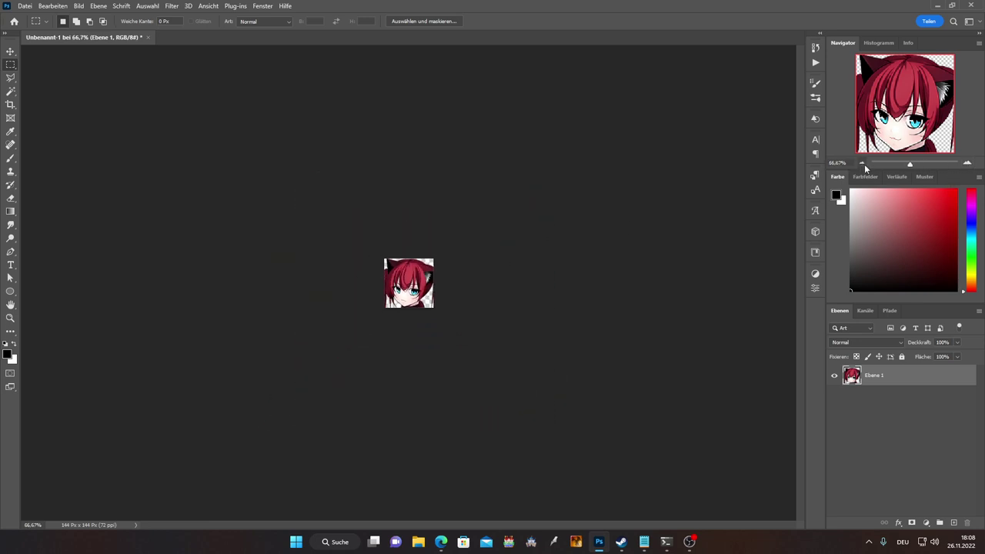
# - Inspect the scaled face graphic at 200% and at its actual 100% size
pyautogui.click(967, 163)
pyautogui.click(967, 163)
pyautogui.click(967, 163)
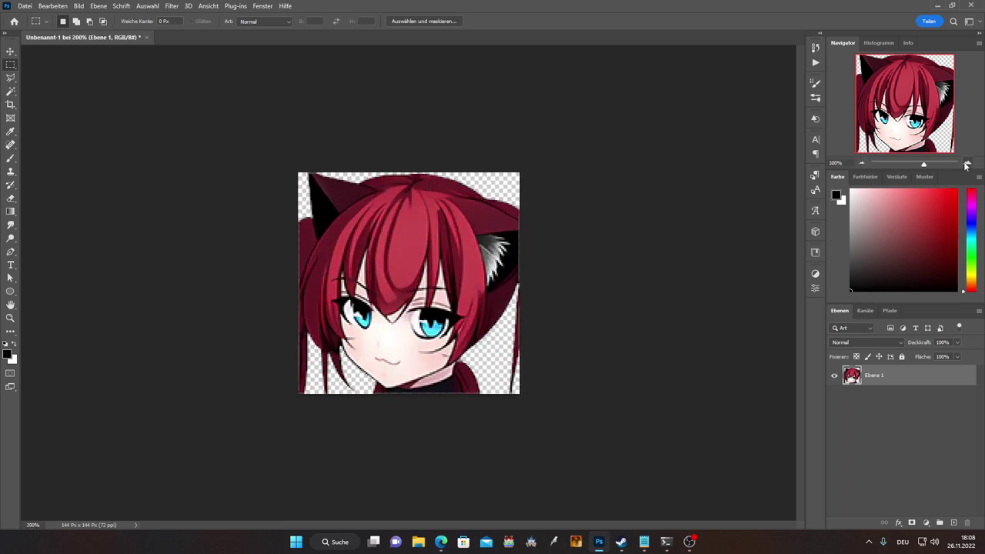
pyautogui.click(862, 163)
pyautogui.click(861, 163)
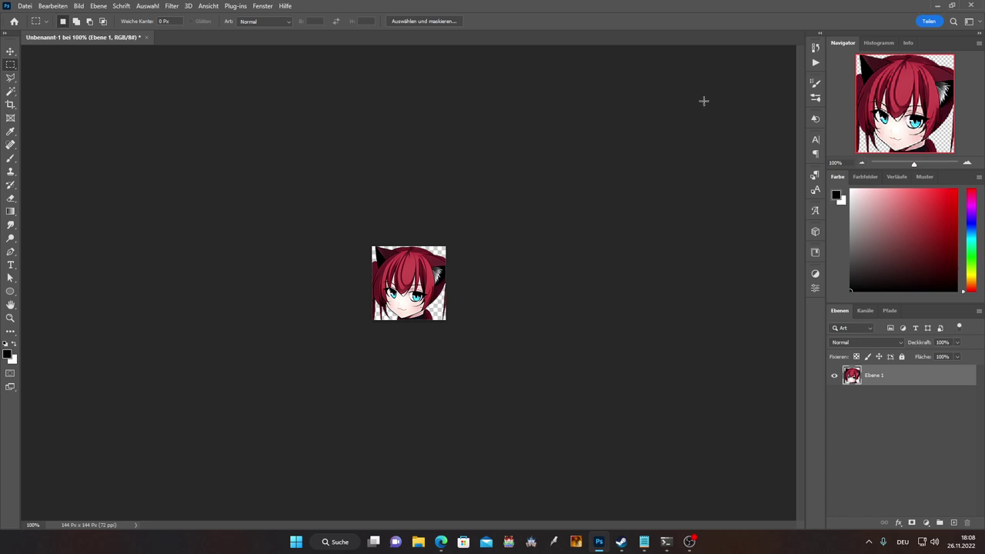
# - Close the face graphic without saving it and switch to the Stable Diffusion page in the browser
pyautogui.click(146, 36)
pyautogui.click(512, 205)
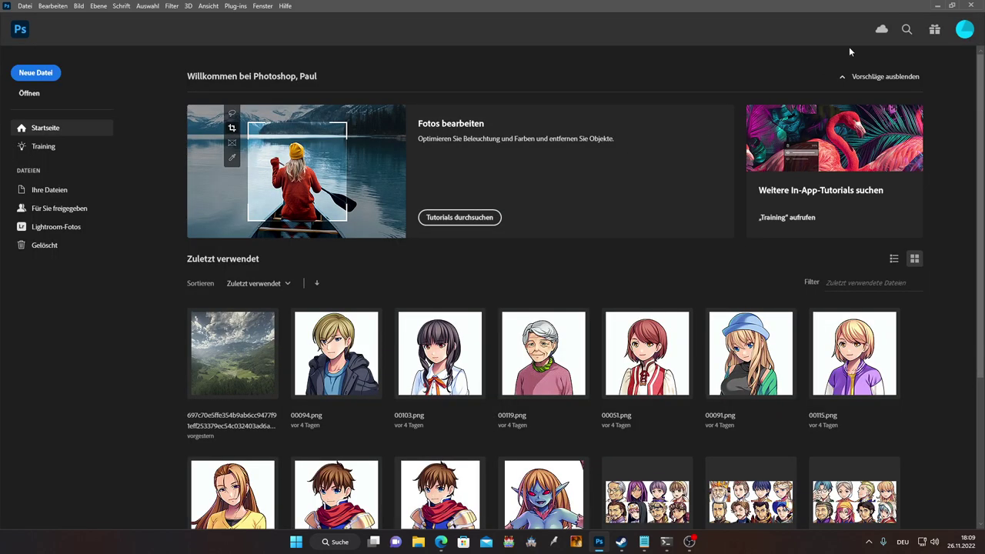
pyautogui.click(937, 5)
pyautogui.click(690, 200)
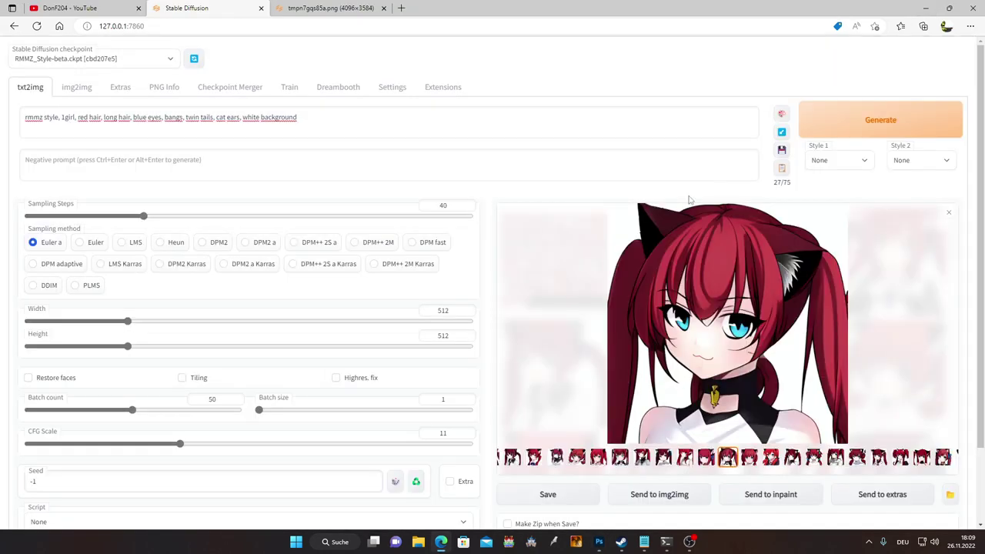
# - Browse several enlarged images from the generated red-haired cat-ear batch
pyautogui.click(771, 413)
pyautogui.click(855, 306)
pyautogui.click(770, 457)
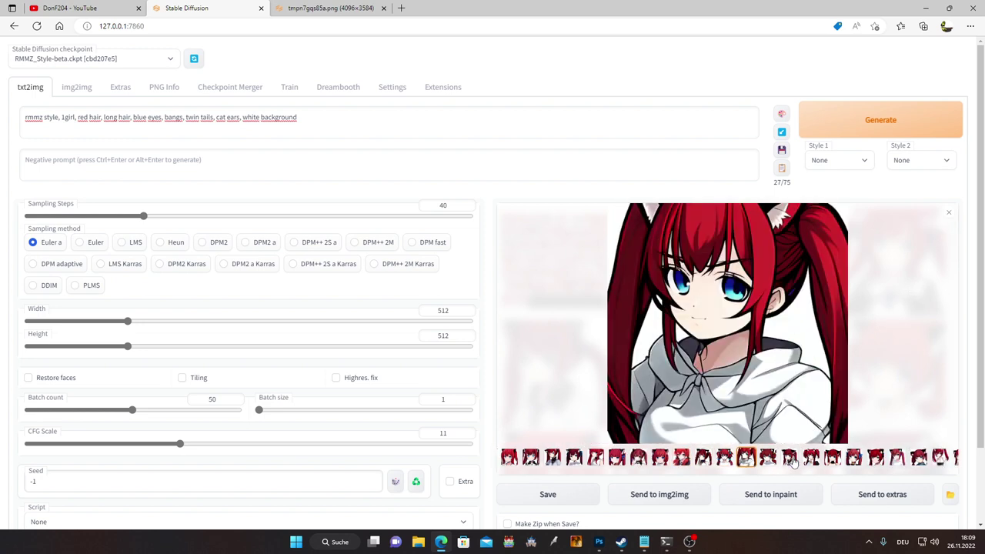
pyautogui.click(814, 460)
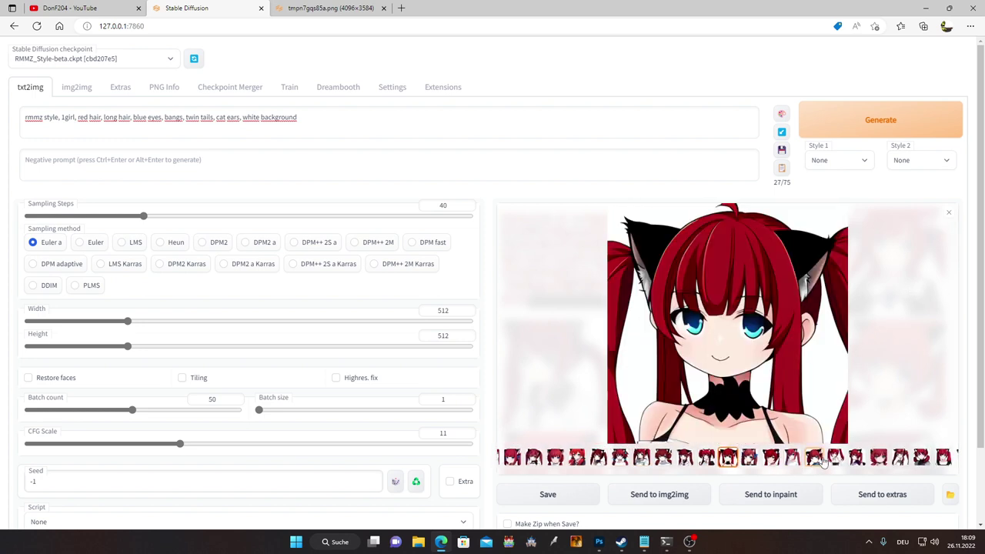
pyautogui.click(837, 459)
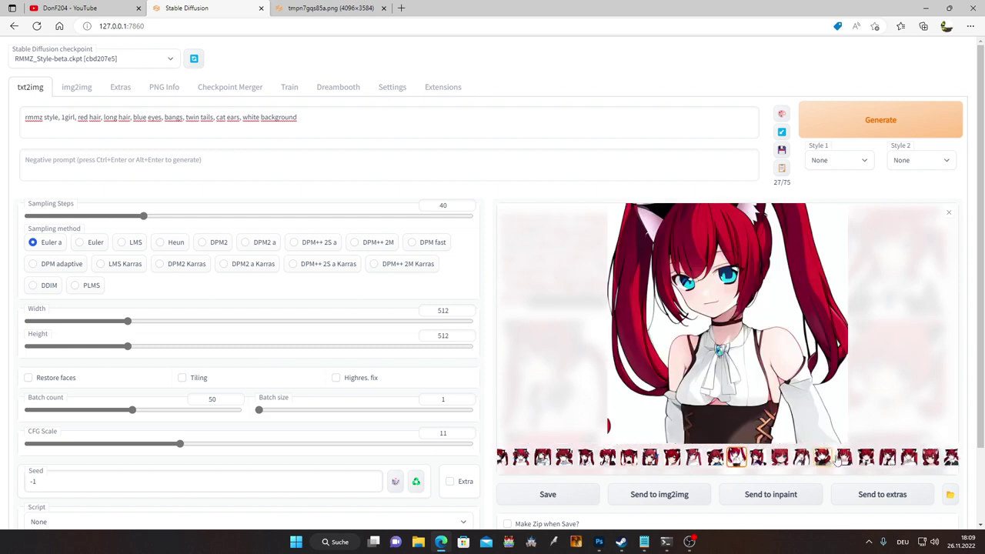
pyautogui.click(856, 460)
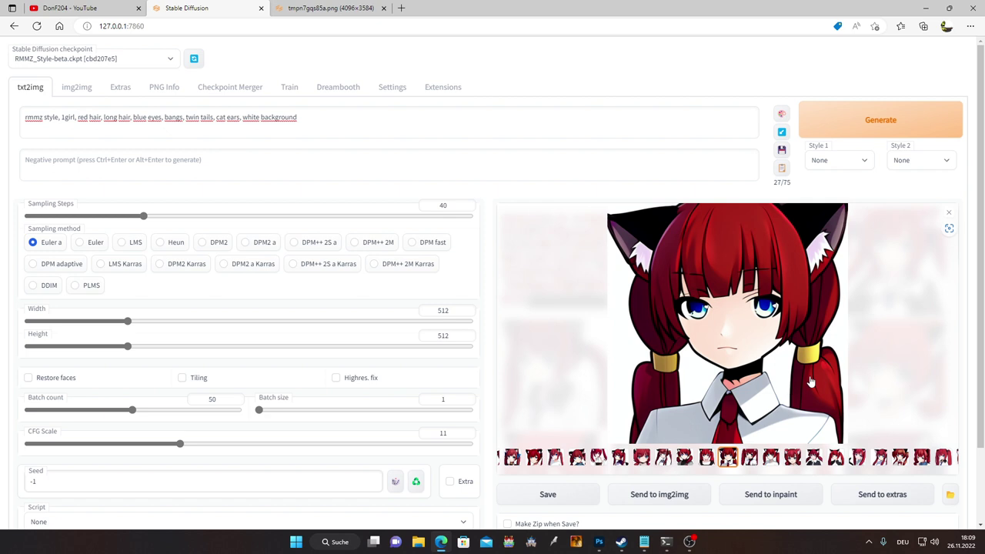
pyautogui.click(855, 460)
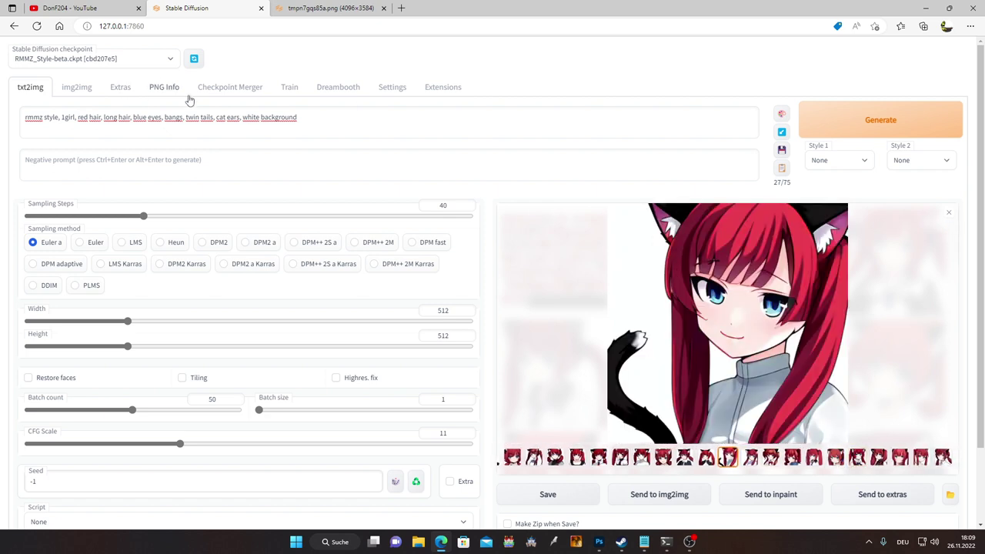
# - Lower the batch count to 1 and change the hair colour in the prompt to "blonde"
pyautogui.tripleClick(273, 125)
pyautogui.click(331, 113)
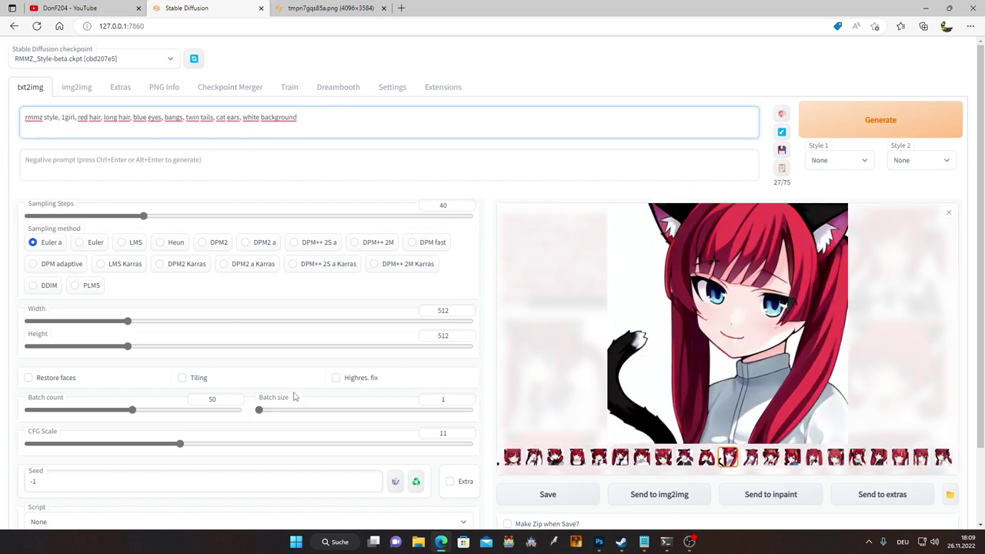
pyautogui.moveTo(133, 409); pyautogui.dragTo(4, 427)
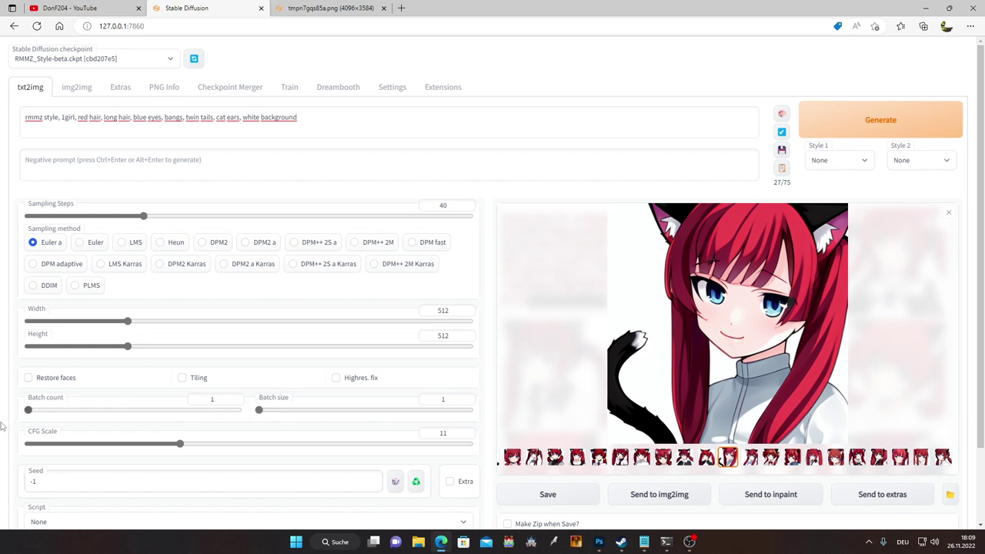
pyautogui.doubleClick(83, 117)
pyautogui.write('blonde')
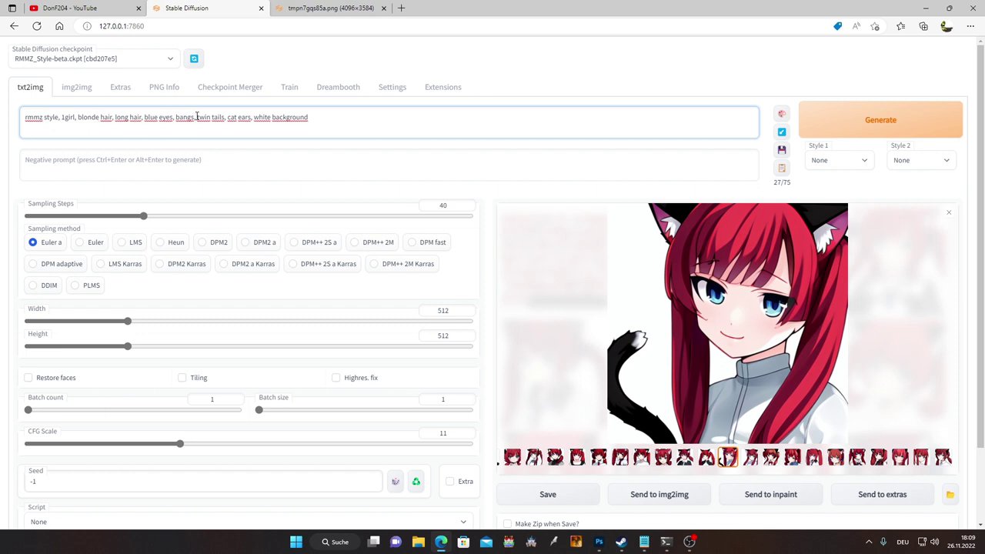
# - Remove the "twin tails" tag from the prompt
pyautogui.moveTo(196, 117); pyautogui.dragTo(226, 116)
pyautogui.press('BackSpace')
pyautogui.press('BackSpace')
pyautogui.press('BackSpace')
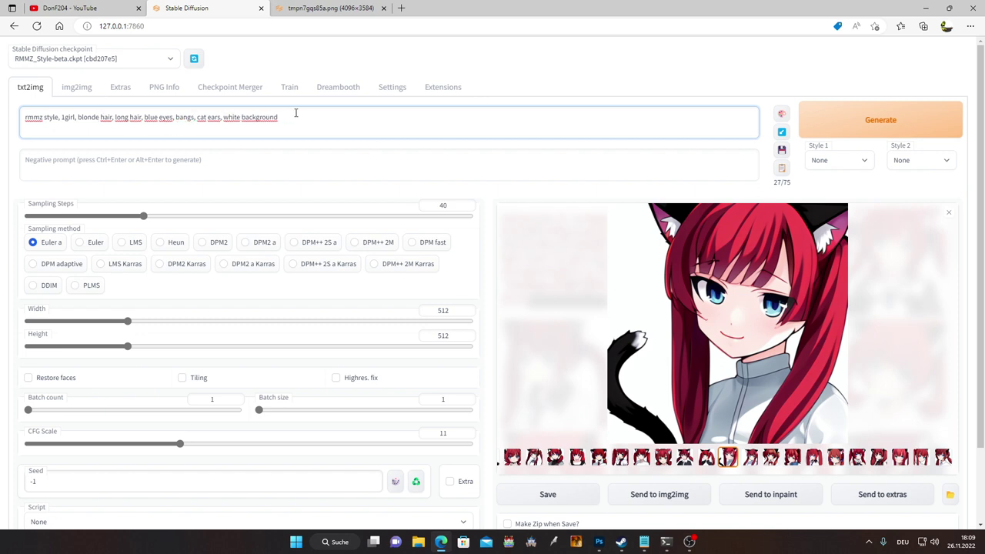
# - Remove the "cat ears" tag and its comma from the prompt, keeping "white background" after "bangs"
pyautogui.rightClick(205, 117)
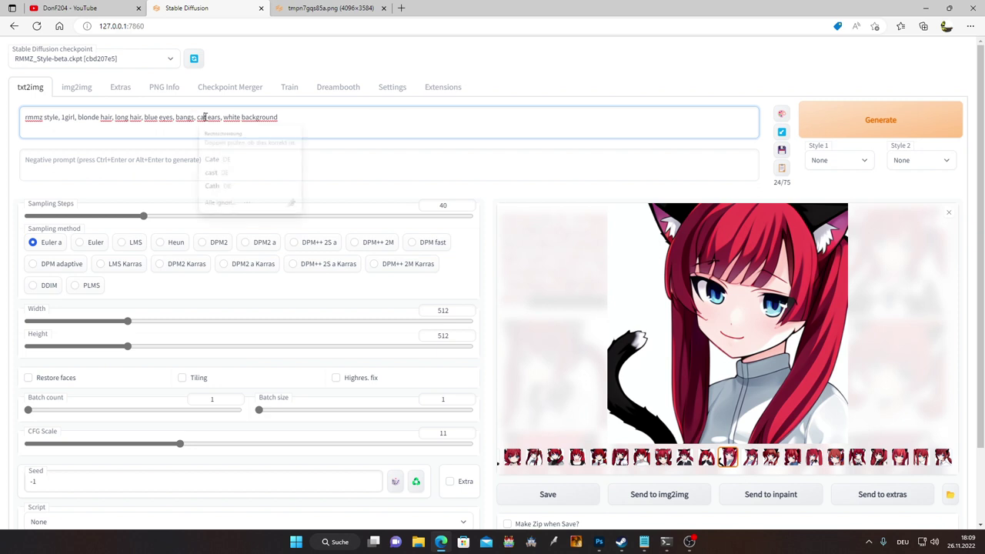
pyautogui.doubleClick(205, 117)
pyautogui.press('BackSpace')
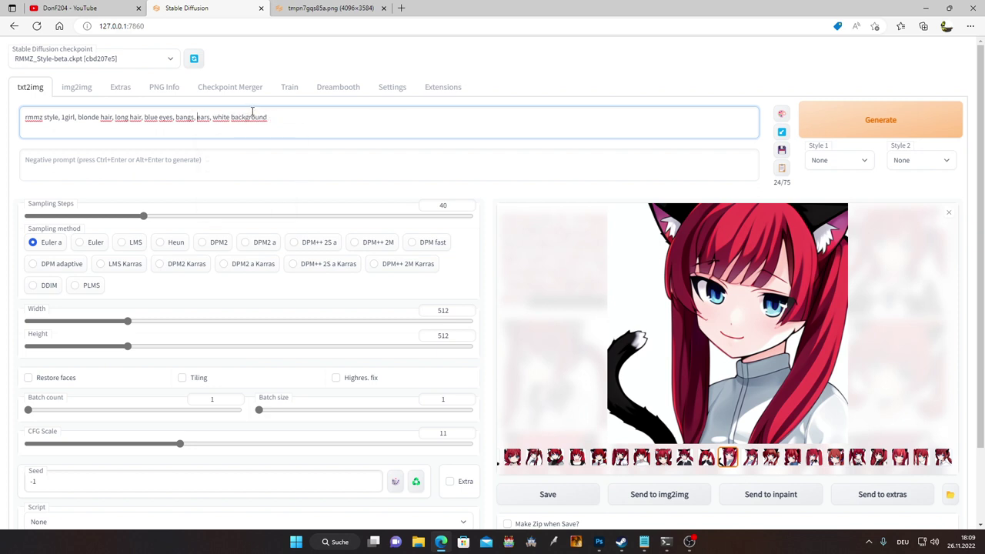
pyautogui.press('Delete')
pyautogui.press('Delete')
pyautogui.press('Delete')
pyautogui.press('Delete')
pyautogui.press('Delete')
pyautogui.press('Delete')
pyautogui.press('BackSpace')
pyautogui.click(316, 56)
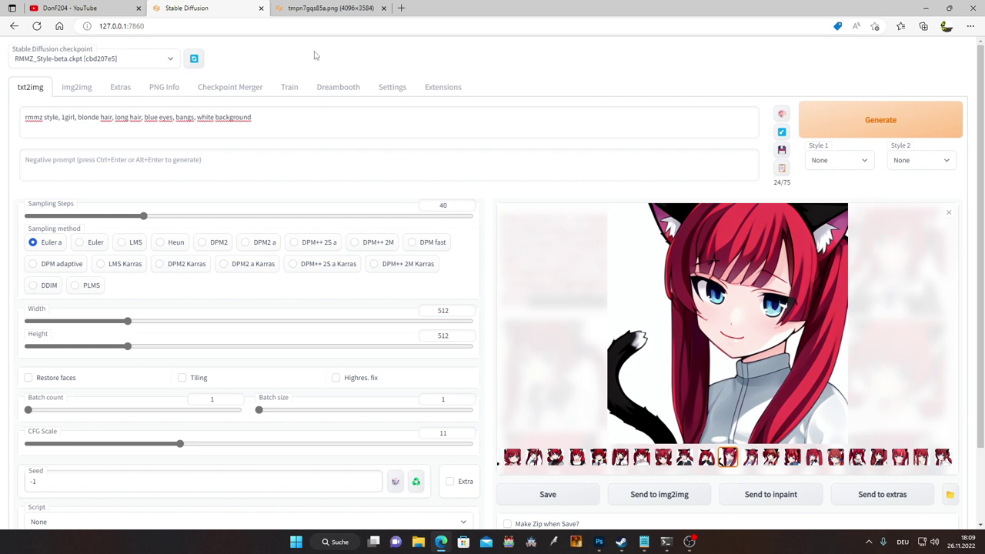
# - Change the eye colour in the prompt to "green"
pyautogui.rightClick(157, 119)
pyautogui.press('Escape')
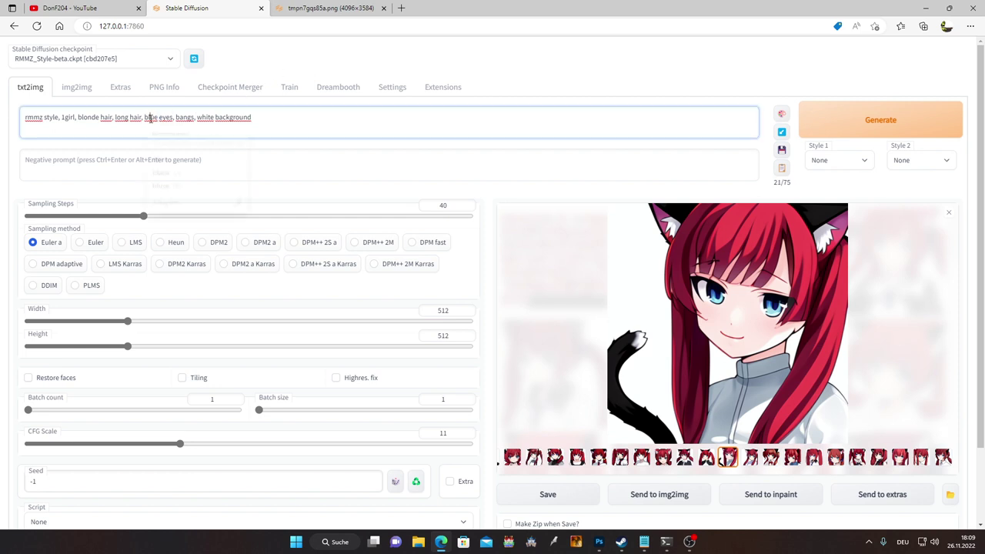
pyautogui.doubleClick(152, 119)
pyautogui.write('green')
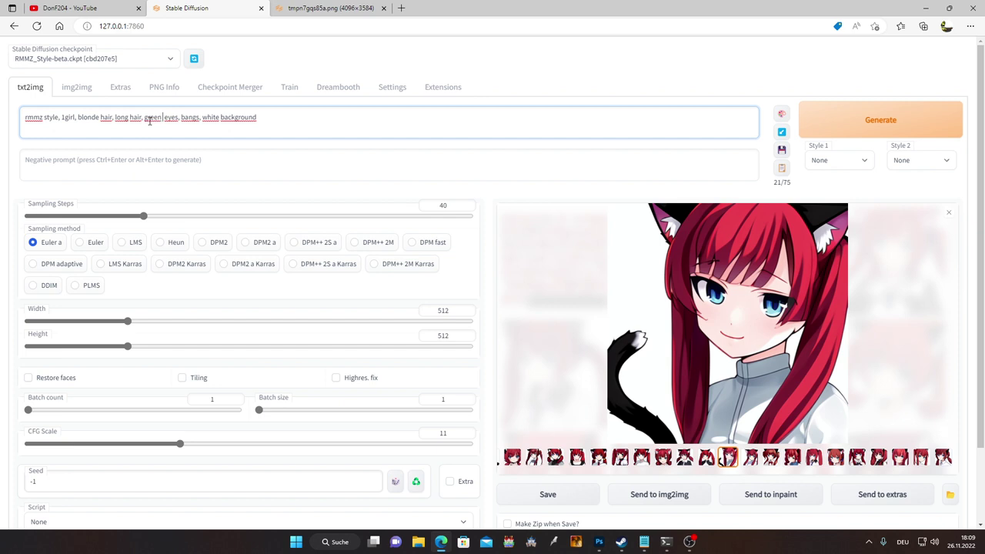
pyautogui.click(332, 63)
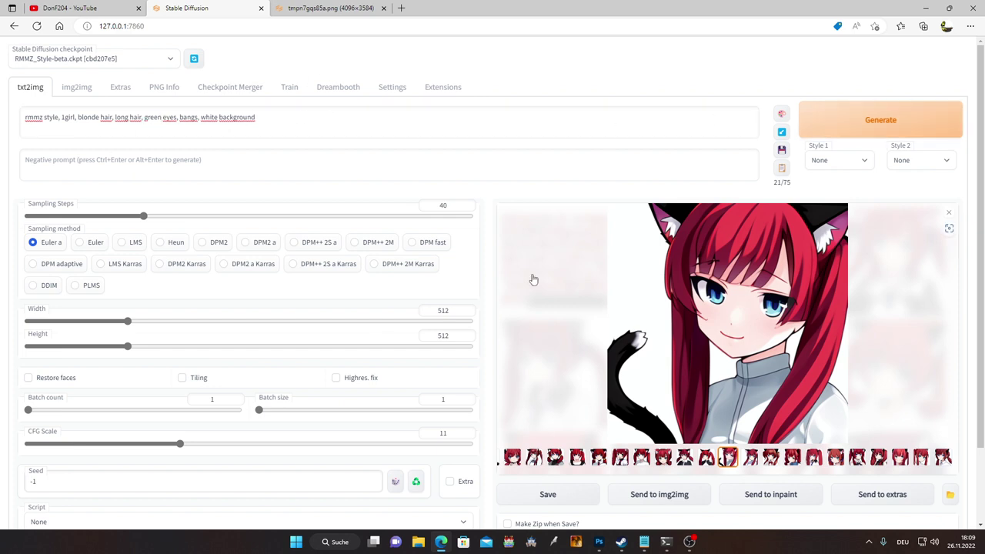
# - Set the batch count to 3 and generate the images
pyautogui.click(37, 411)
pyautogui.moveTo(37, 411); pyautogui.dragTo(32, 411)
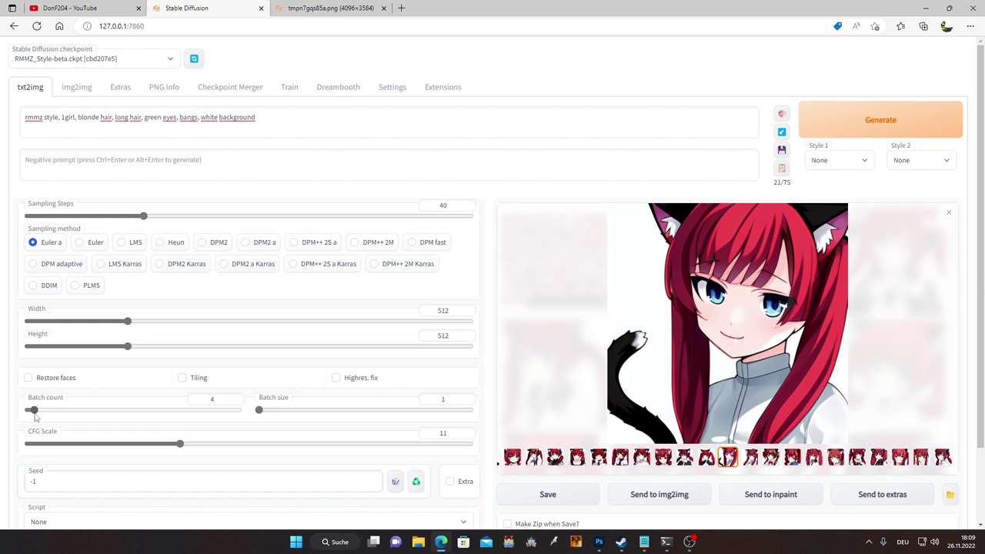
pyautogui.click(837, 121)
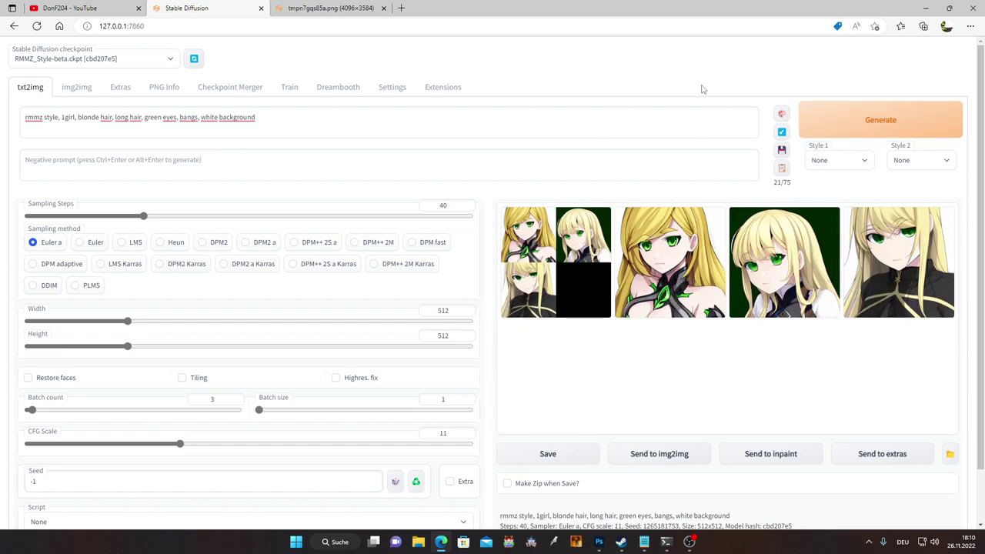
# - Compare the three blonde portraits enlarged and start another batch with the same prompt and settings
pyautogui.click(679, 265)
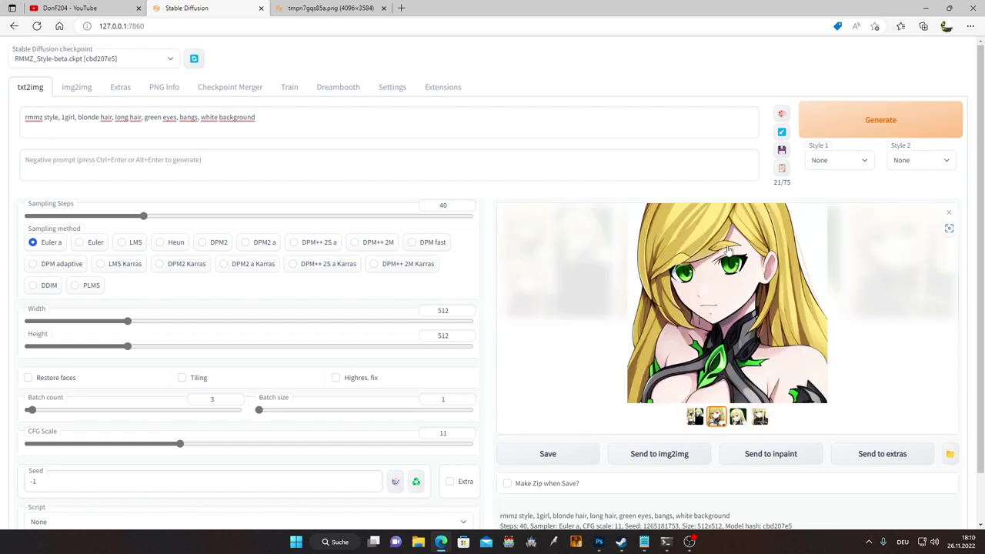
pyautogui.click(761, 423)
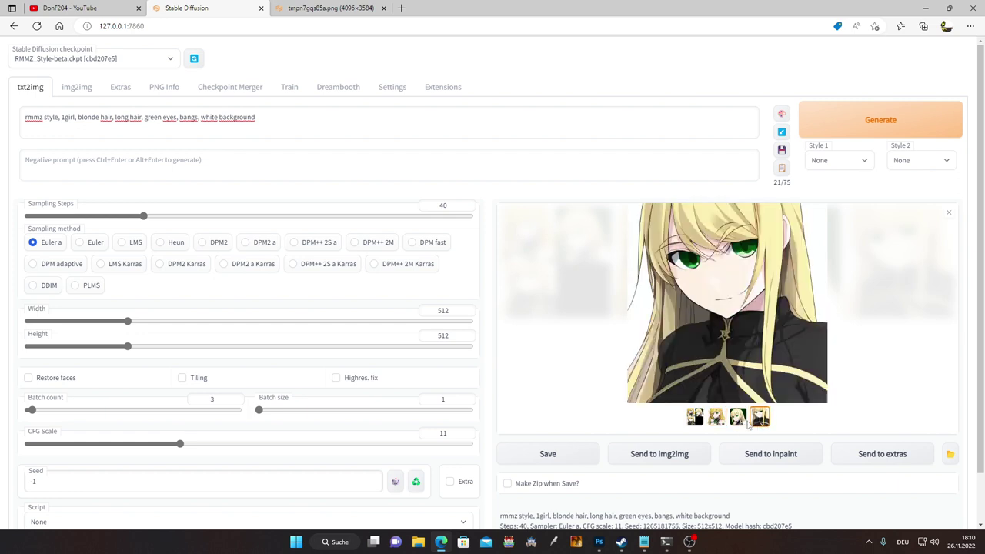
pyautogui.click(737, 417)
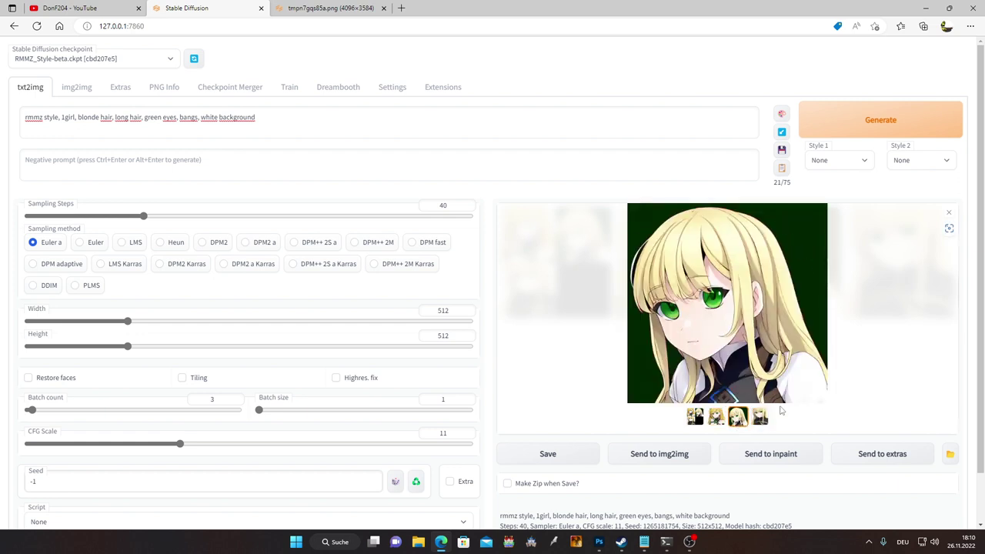
pyautogui.click(719, 423)
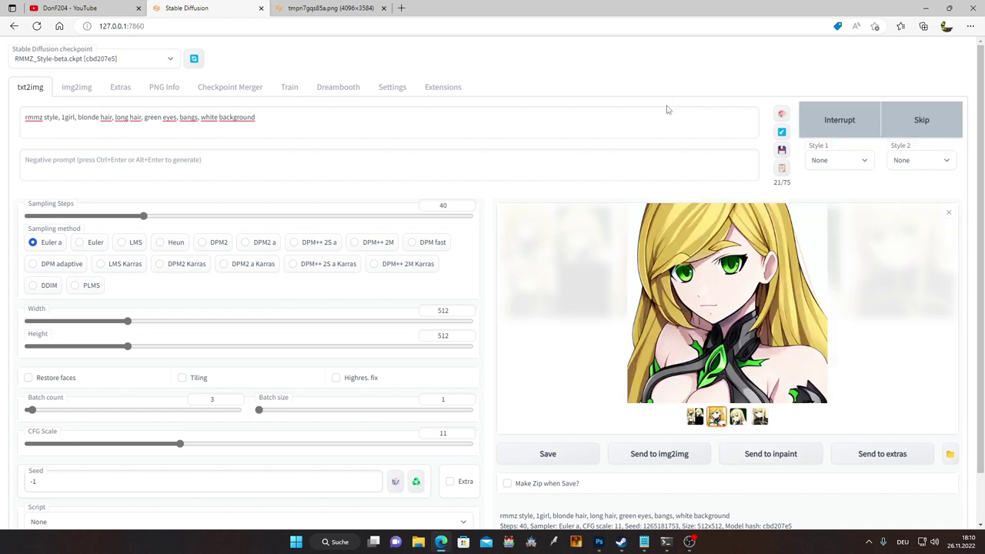
# - Highlight the "white background" tag in the prompt for reference and clear the selection again
pyautogui.click(202, 116)
pyautogui.moveTo(202, 116); pyautogui.dragTo(256, 117)
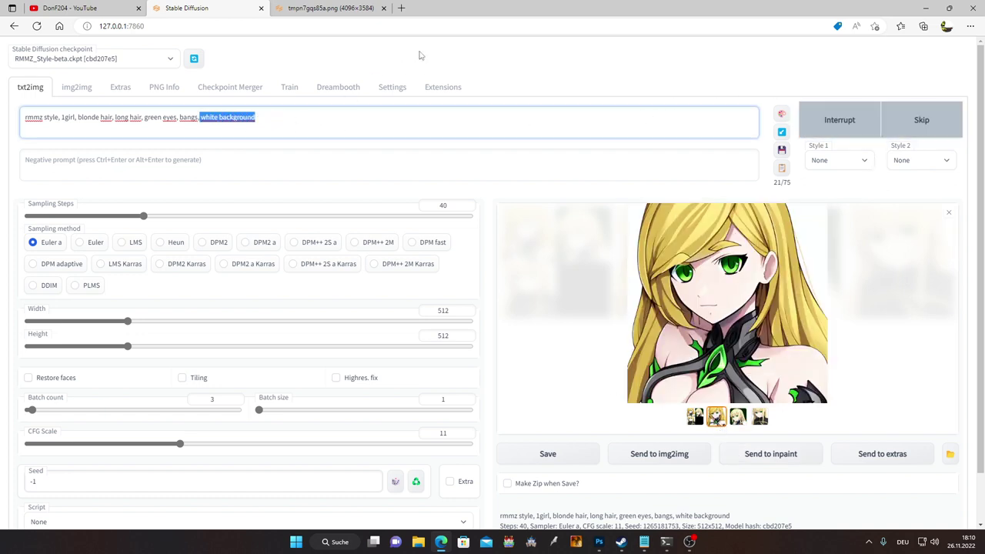
pyautogui.click(420, 56)
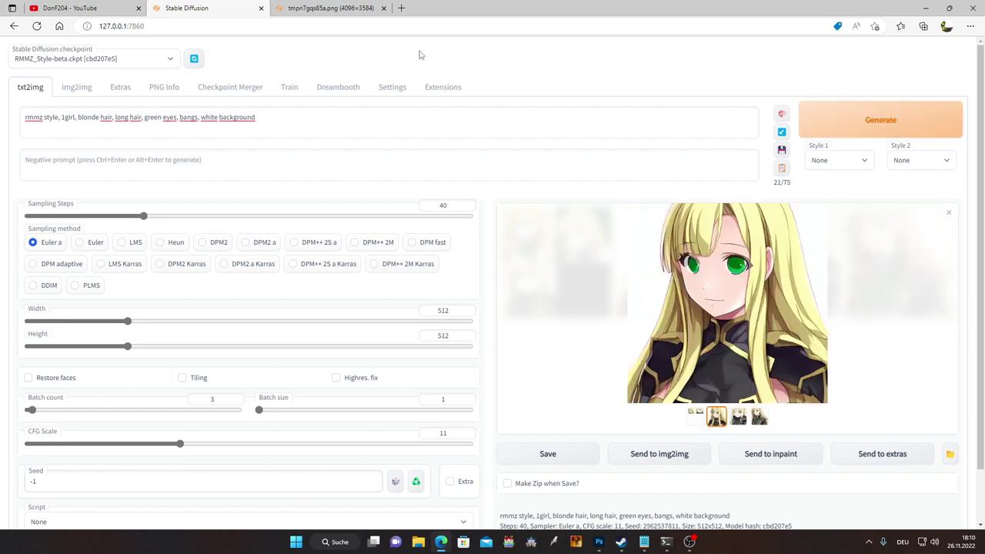
# - Compare the three enlarged portraits of the second blonde batch
pyautogui.click(740, 419)
pyautogui.click(760, 418)
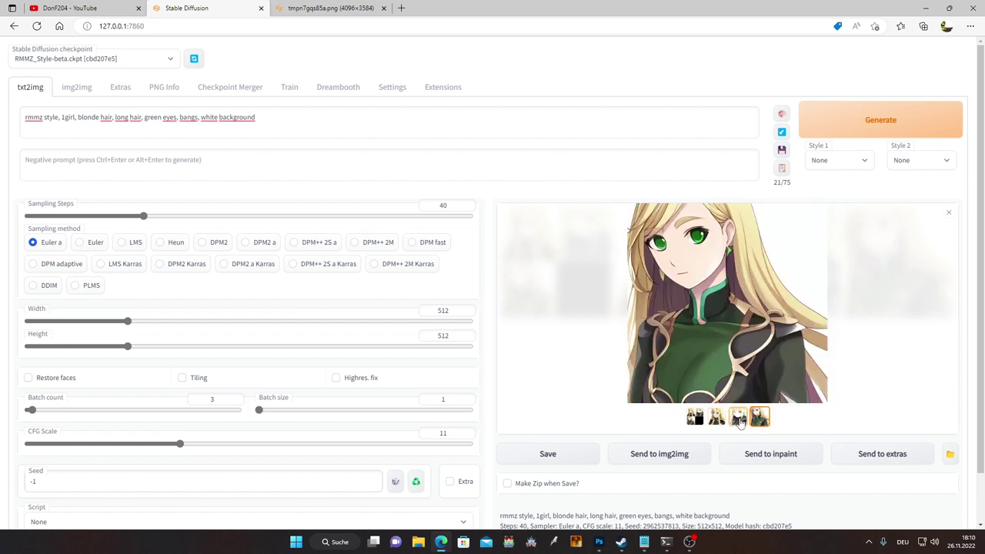
pyautogui.click(717, 417)
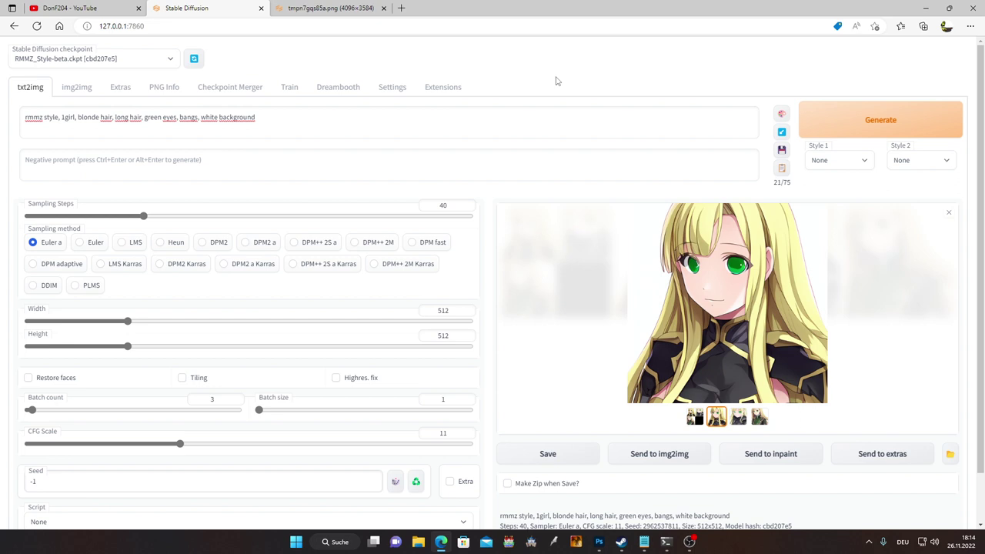
# - Generate a further batch with the unchanged prompt and compare its three portraits enlarged
pyautogui.click(829, 107)
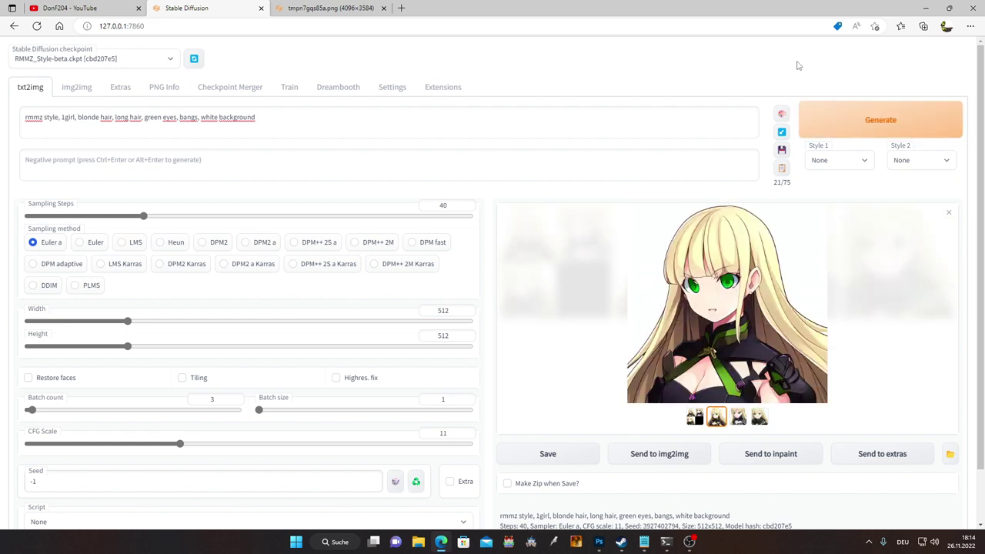
pyautogui.click(744, 417)
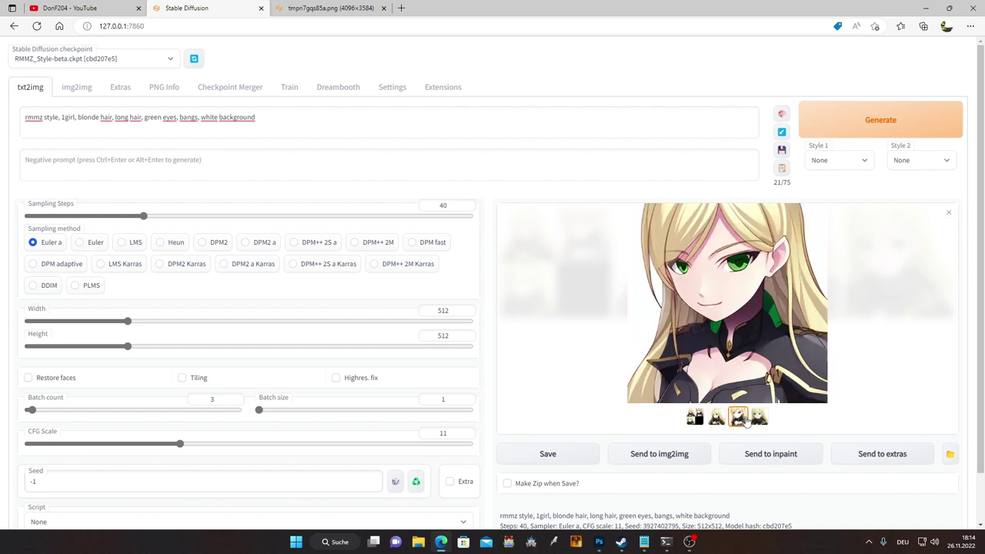
pyautogui.click(759, 417)
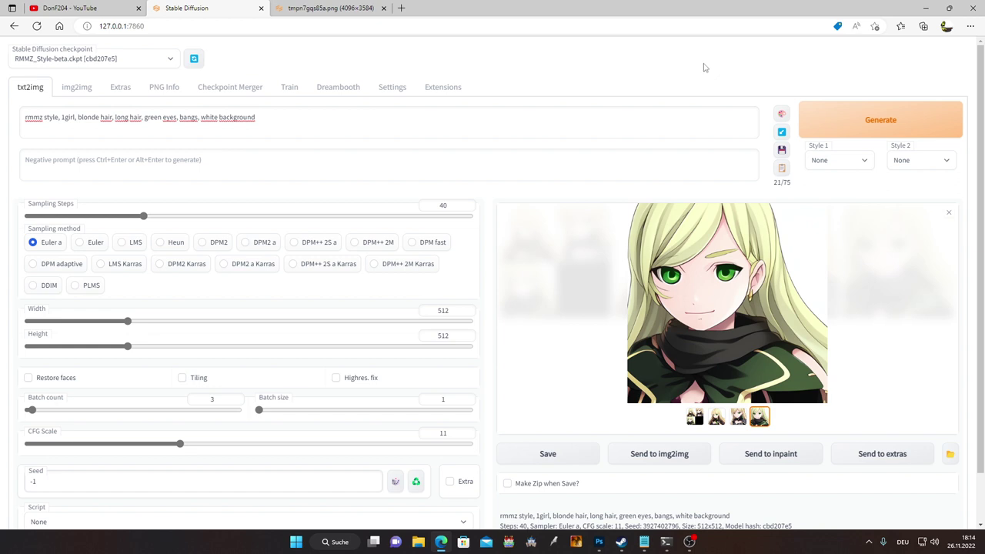
pyautogui.click(716, 419)
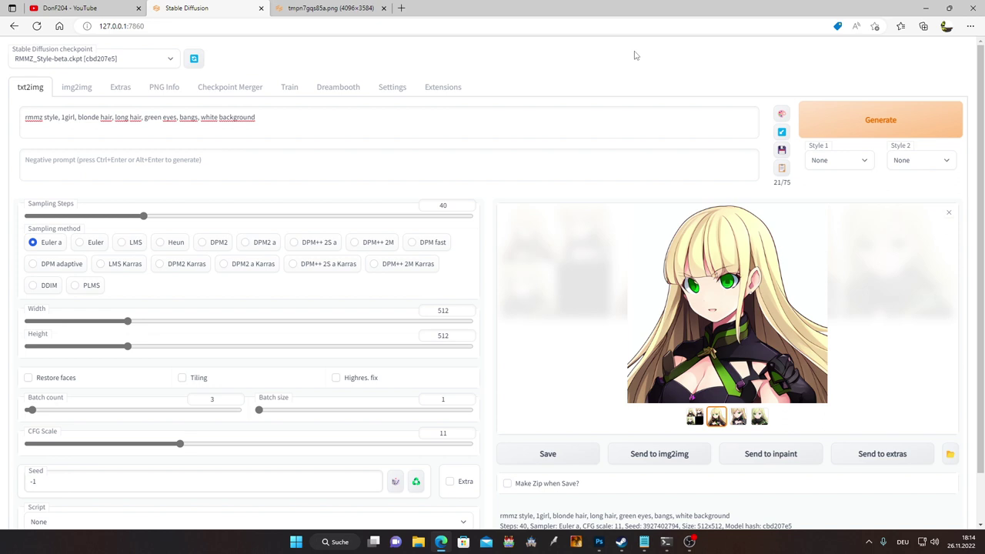
pyautogui.click(738, 417)
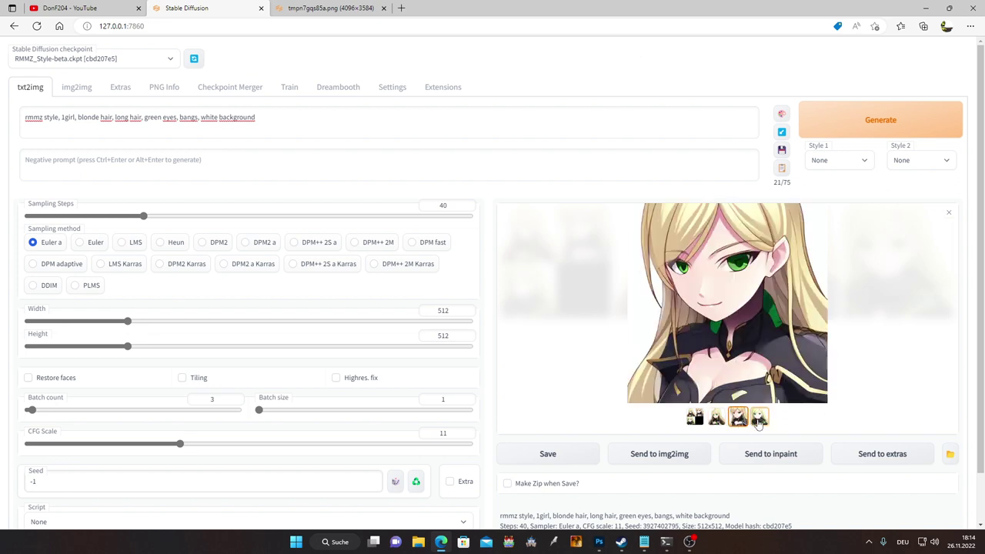
pyautogui.click(759, 419)
pyautogui.click(737, 417)
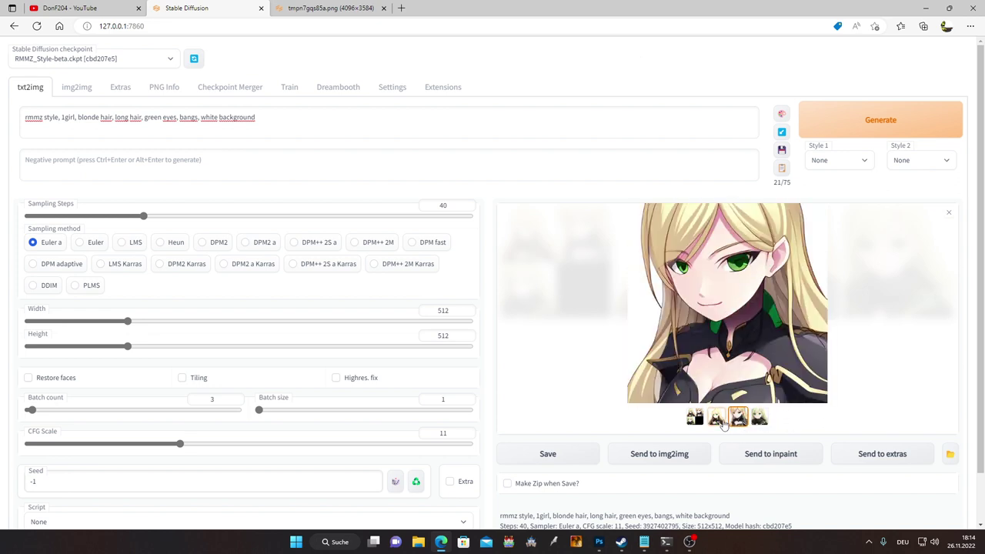
# - Review the three portraits of the latest blonde batch again and return to the first single portrait
pyautogui.click(719, 421)
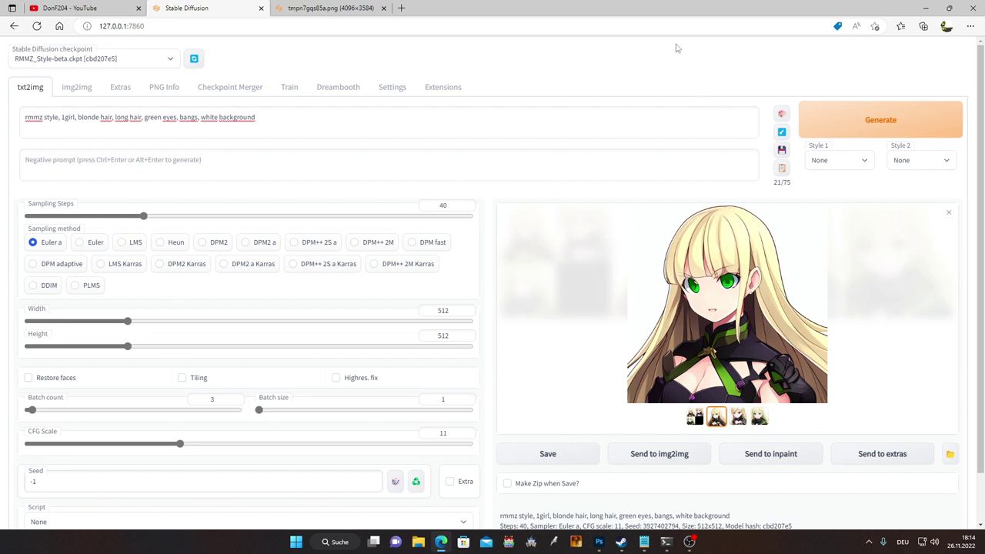
pyautogui.click(738, 417)
pyautogui.click(760, 422)
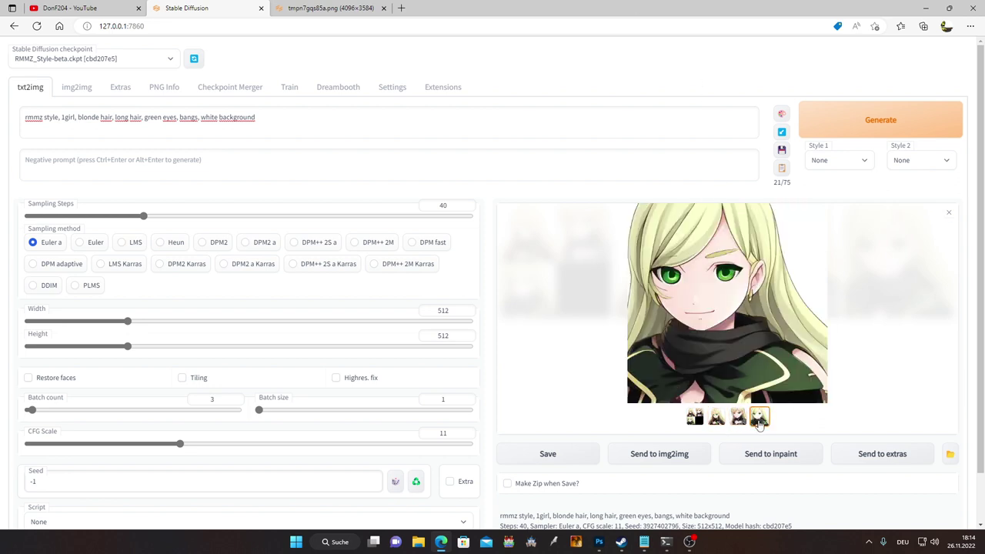
pyautogui.click(738, 419)
pyautogui.click(716, 419)
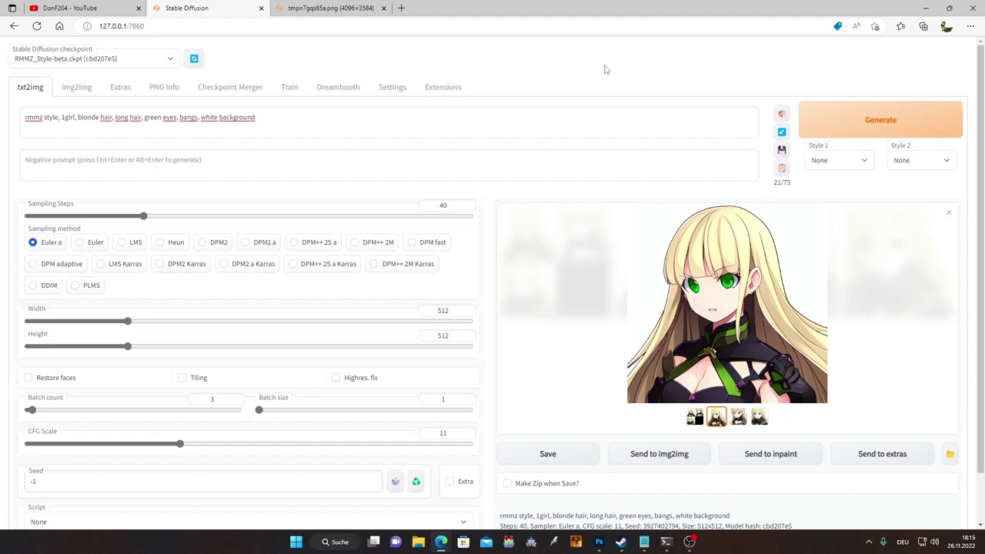
# - Show the Steamkey text file with the RPG Maker product keys in the Windows Editor and return to Stable Diffusion
pyautogui.click(644, 542)
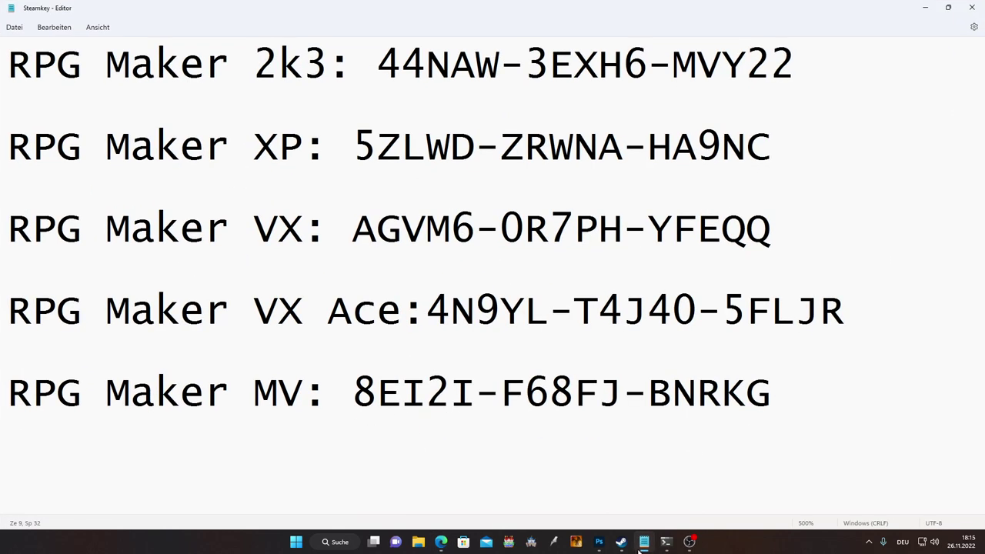
pyautogui.click(643, 543)
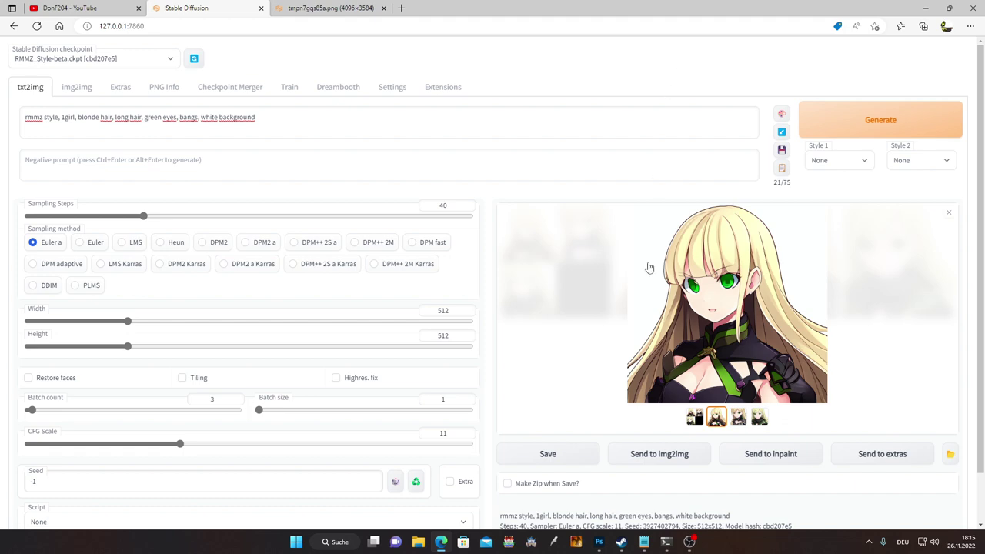
pyautogui.click(644, 543)
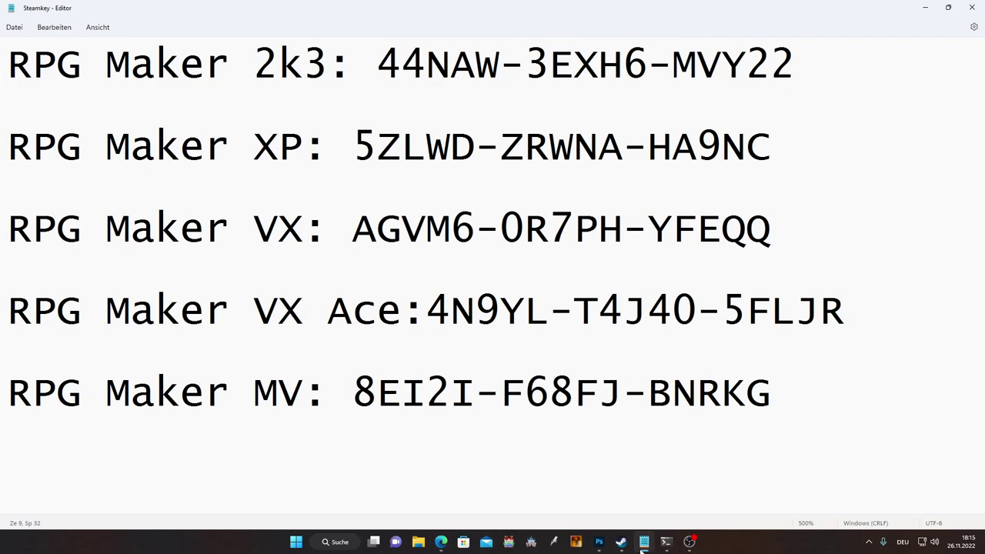
pyautogui.click(645, 543)
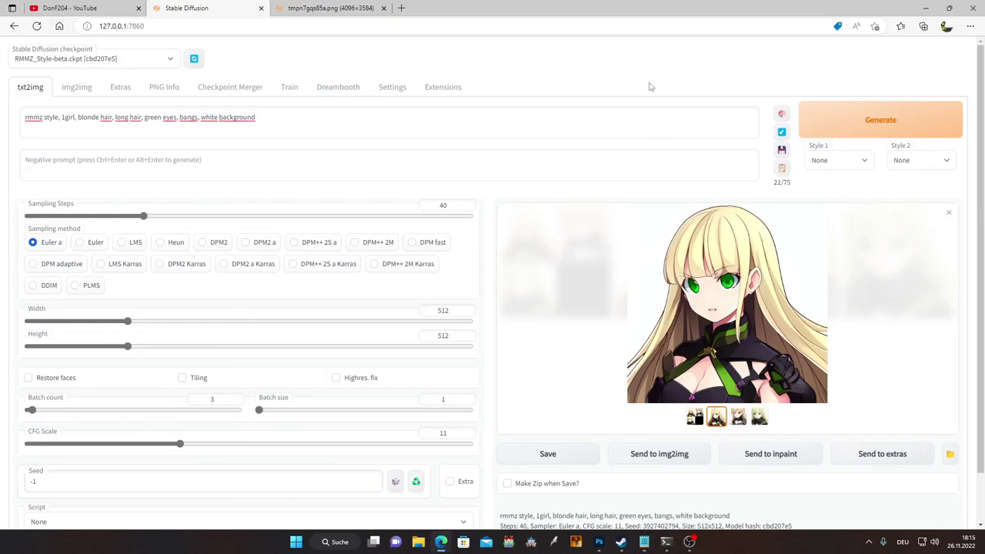